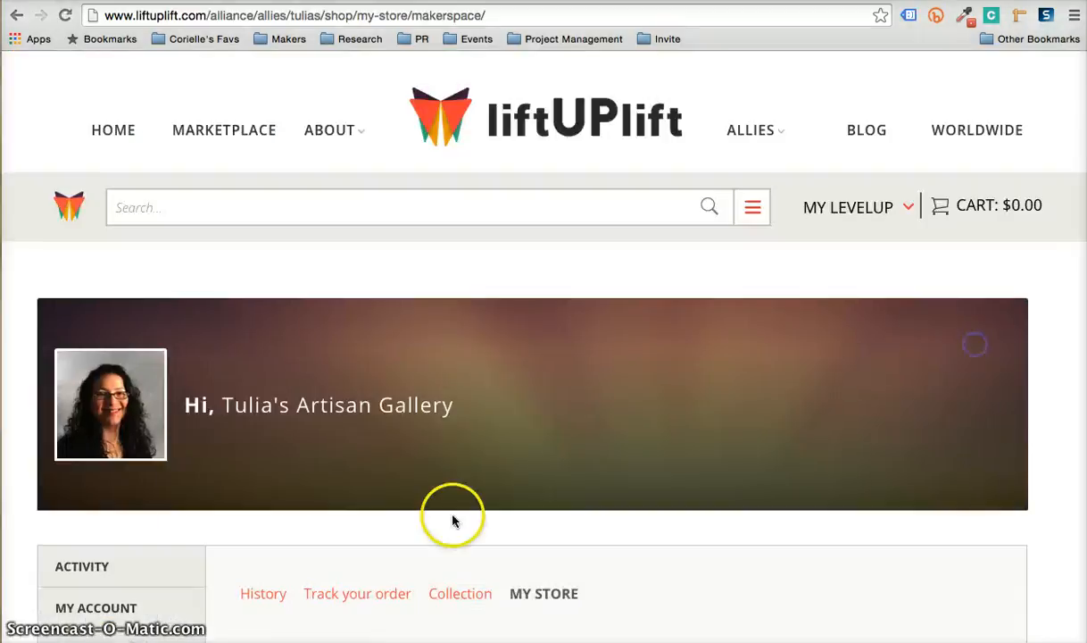
Step: Go to the store account's products and open the form for adding a new product
scroll(482, 487, "down", 5)
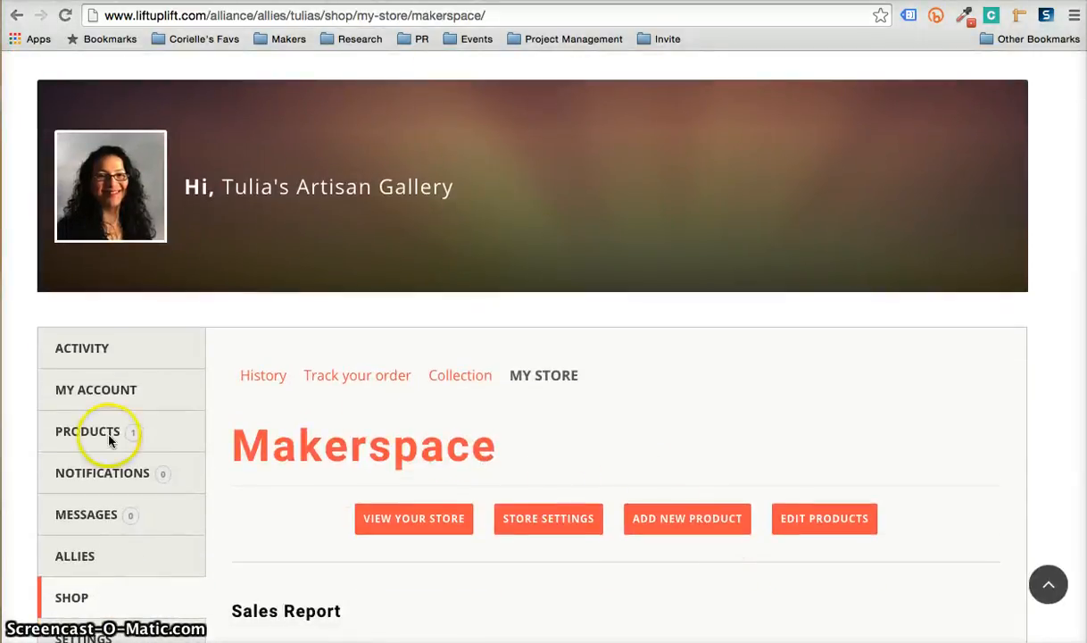
left_click(62, 433)
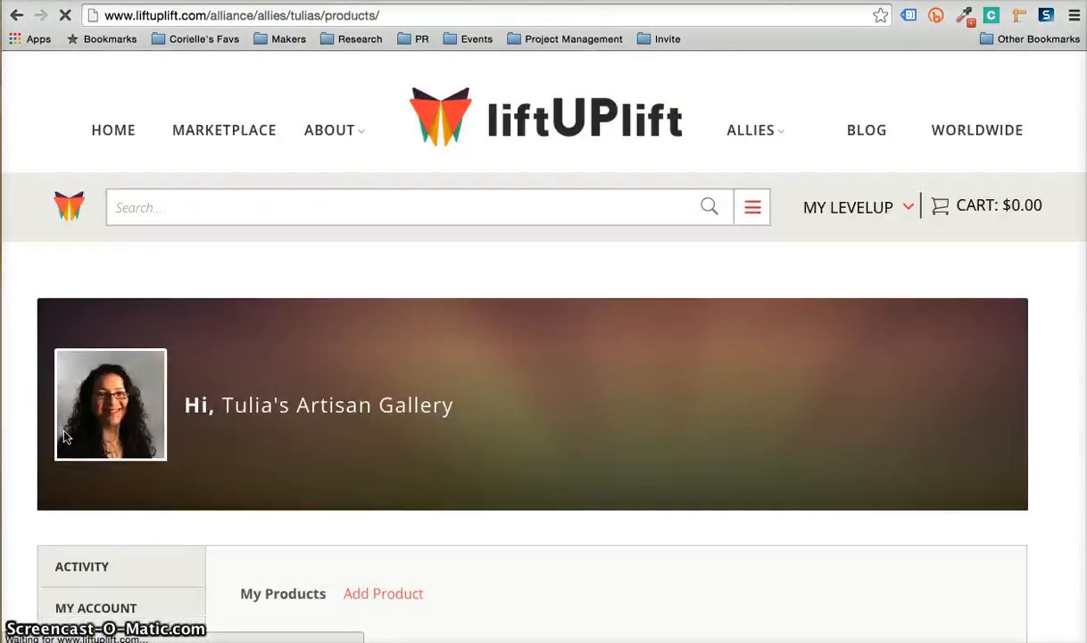
scroll(65, 435, "down", 5)
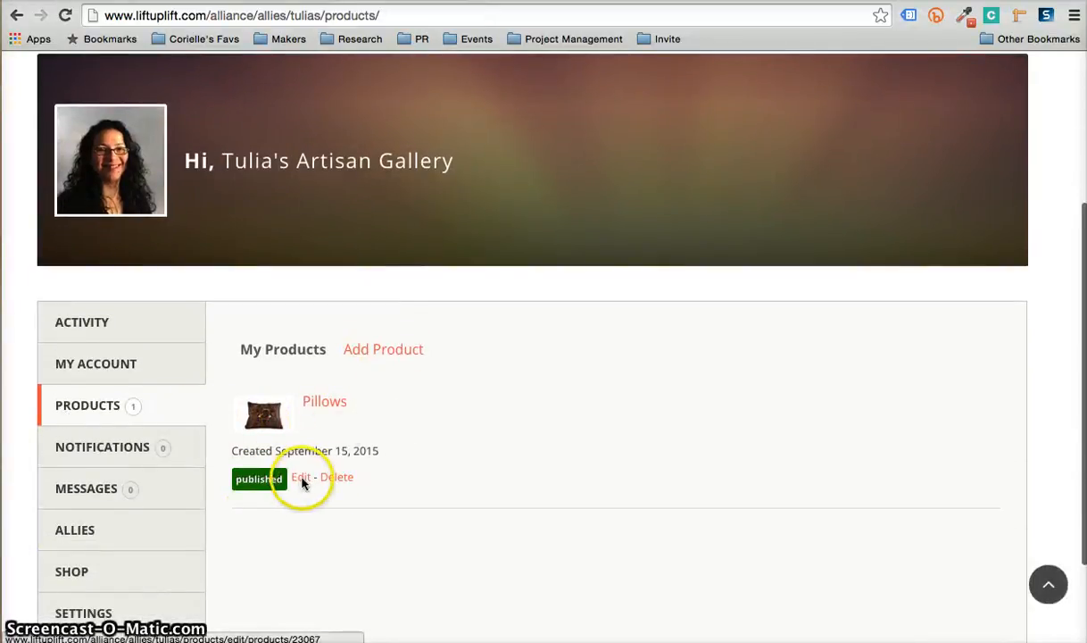
left_click(413, 353)
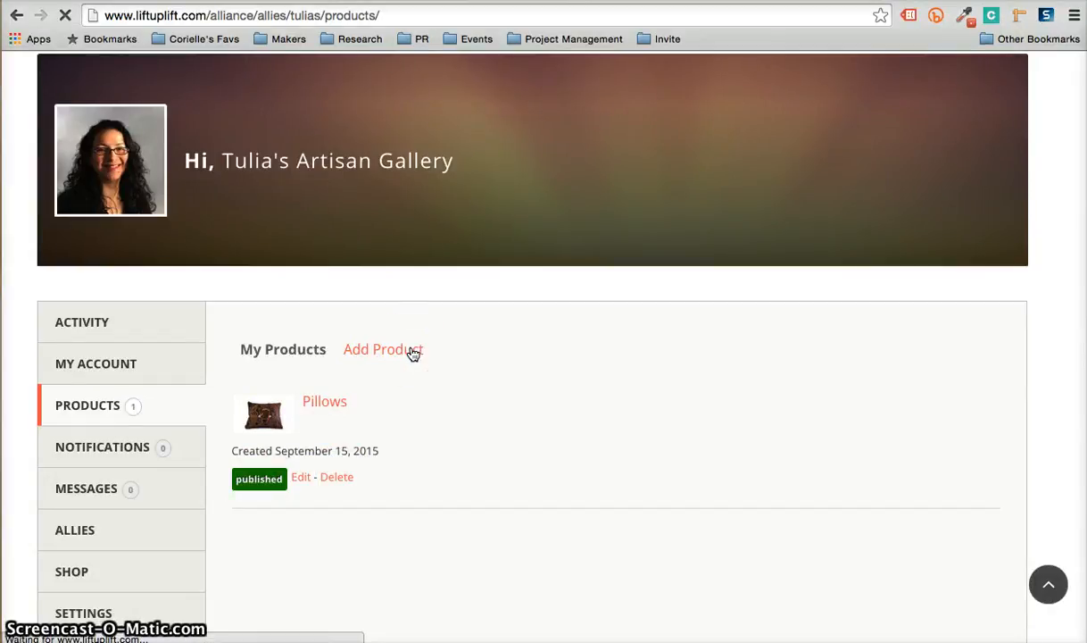
left_click(382, 352)
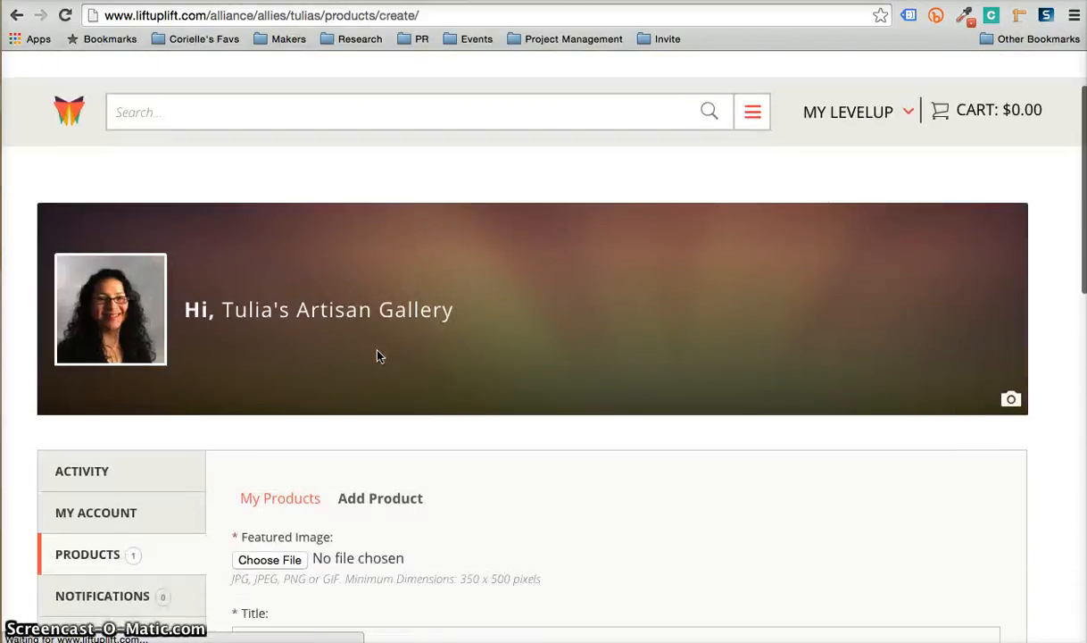
Step: Choose the desktop screenshot of the doll, ending in 13.51 AM.png, as the product's featured image
scroll(377, 355, "down", 5)
left_click(272, 367)
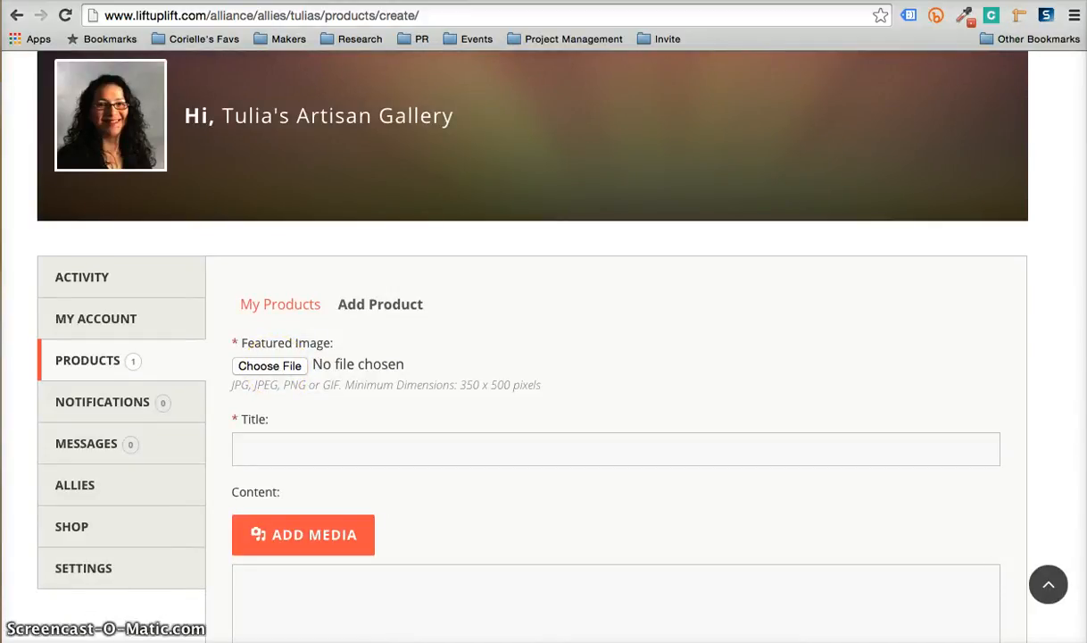
left_click(259, 361)
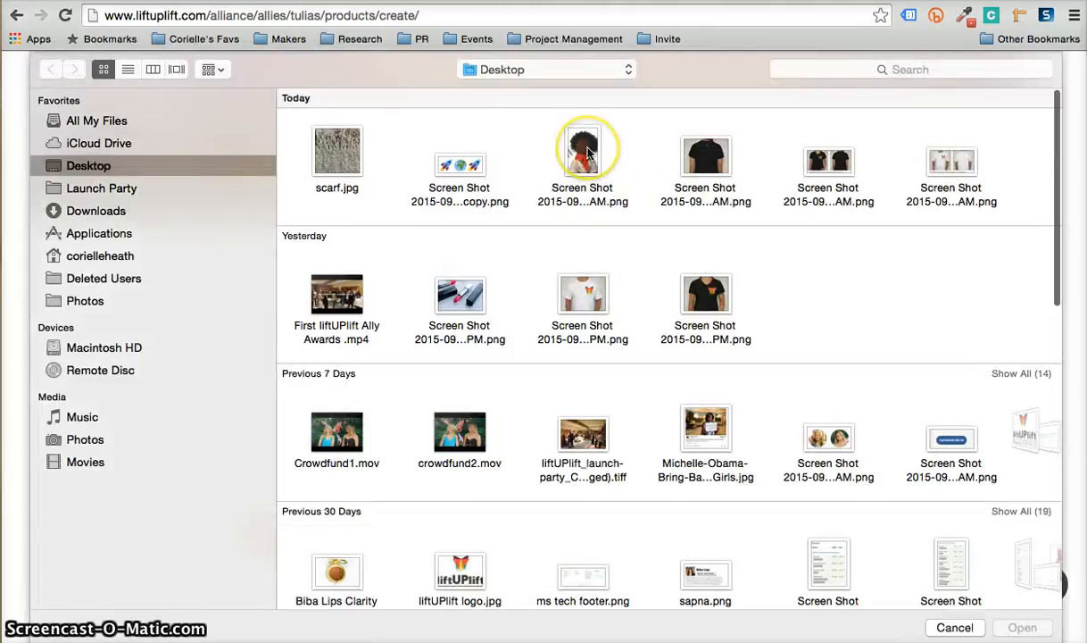
double_click(586, 154)
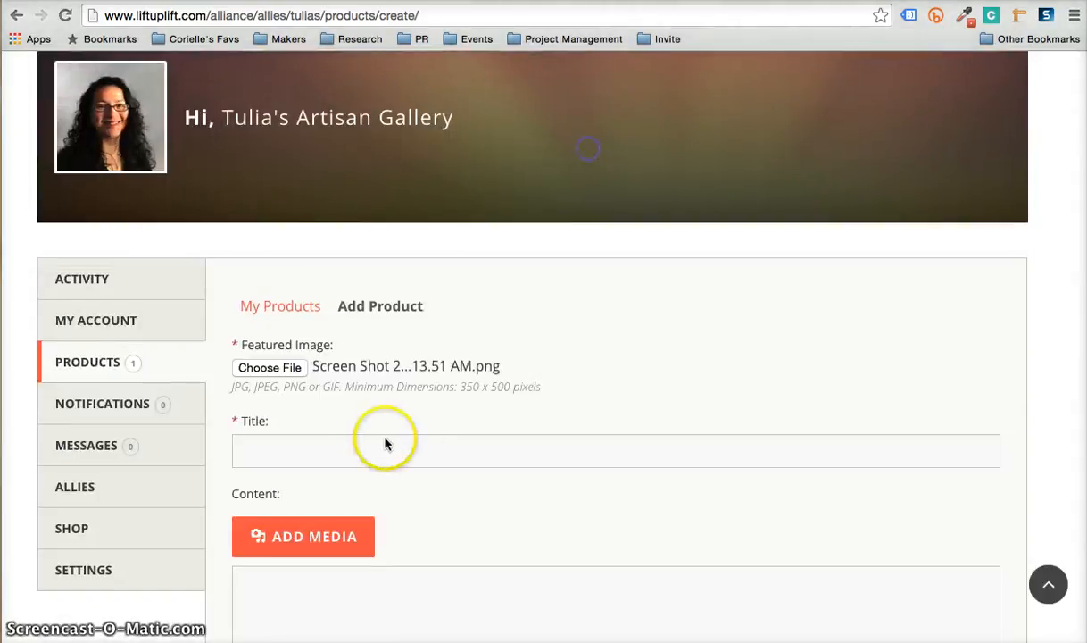
Step: Enter the product title 'Afro-Colombian "Palenquero" Doll Handmade by Artisans in Colombia and LIMITED EDITION'
left_click(292, 453)
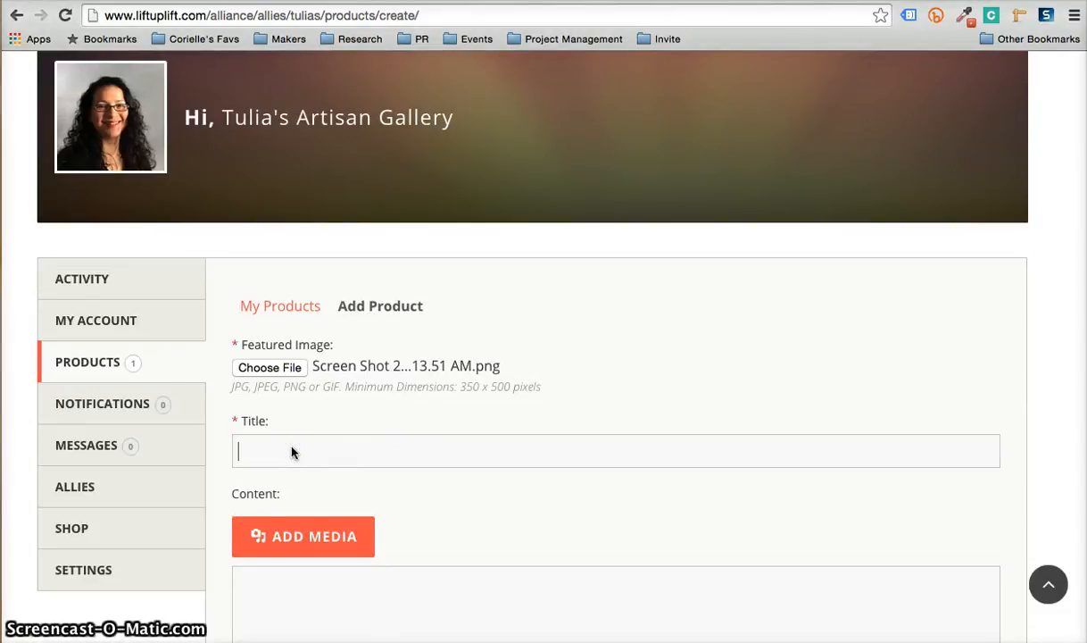
type("Afro-Colombian \"Palenquero\" Doll")
left_click(530, 460)
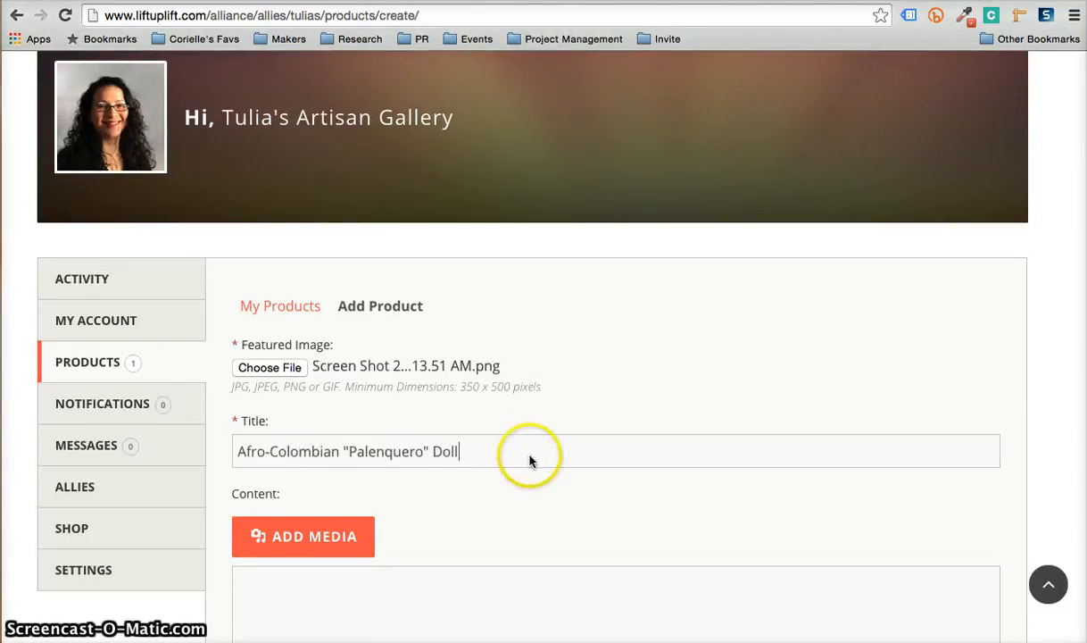
type("Handmade")
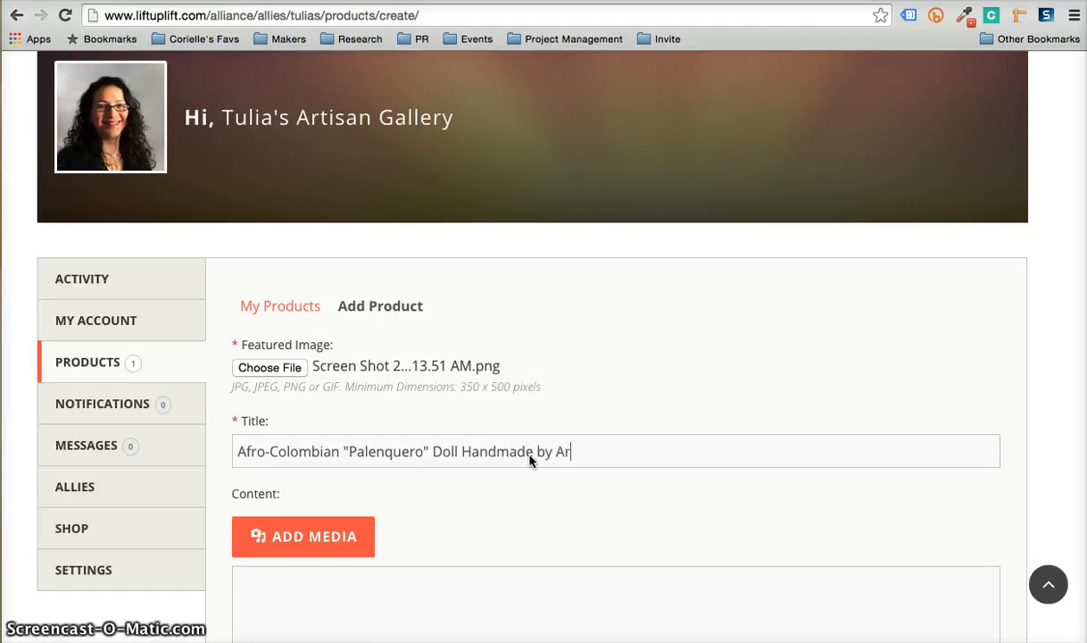
type("by Artisans in Colombia and LIMITE")
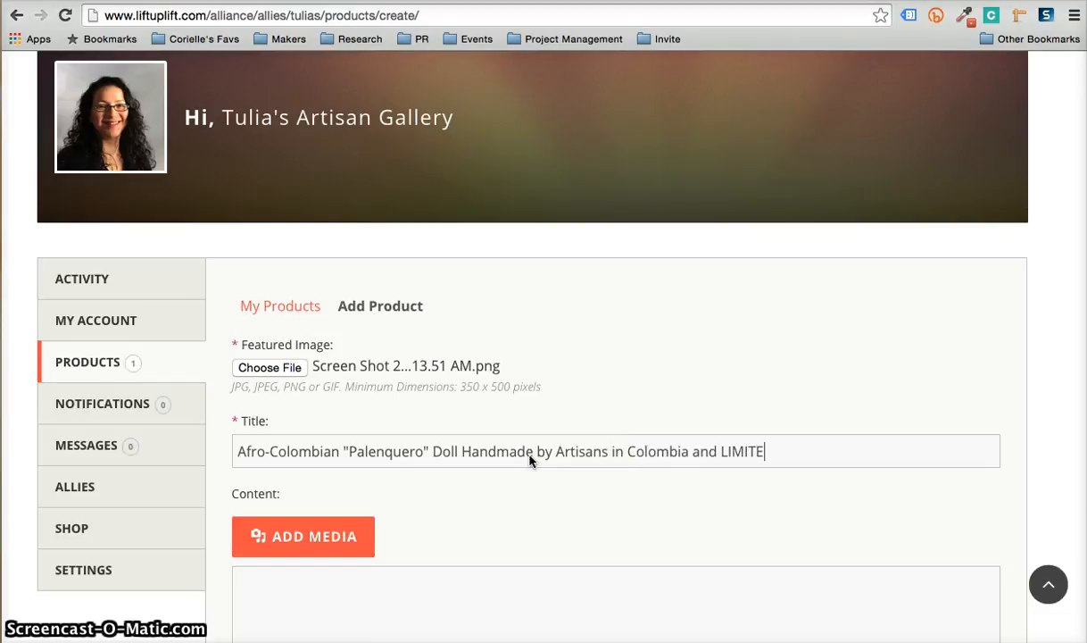
type("D EDITION")
left_click(708, 525)
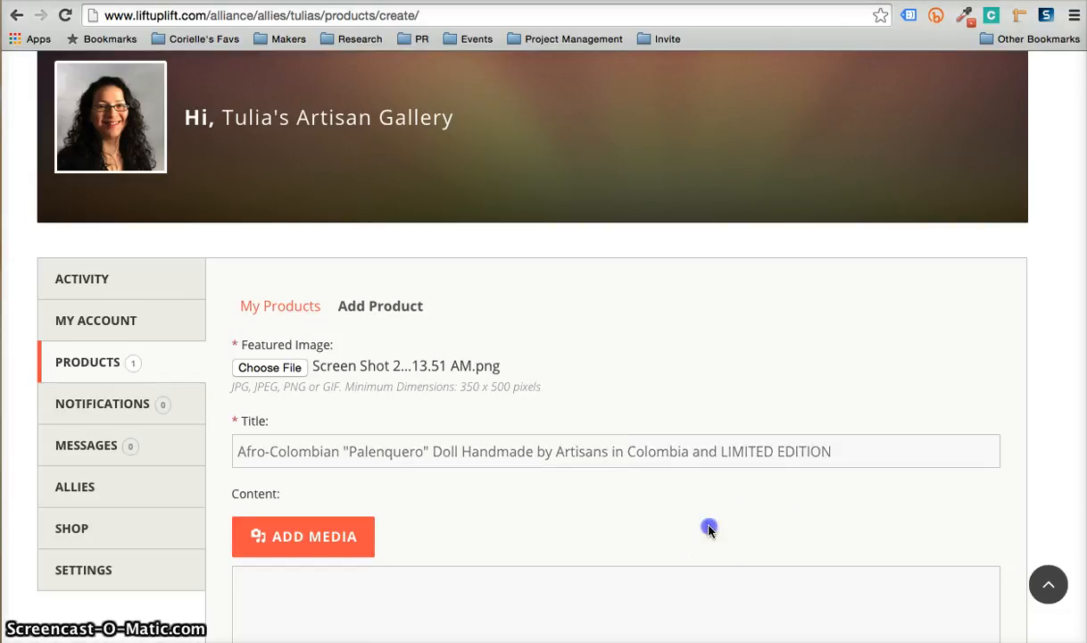
Step: Paste the copied doll description, beginning '100% handmade, handpainted, handbraided doll.', into the product's content
scroll(398, 497, "down", 3)
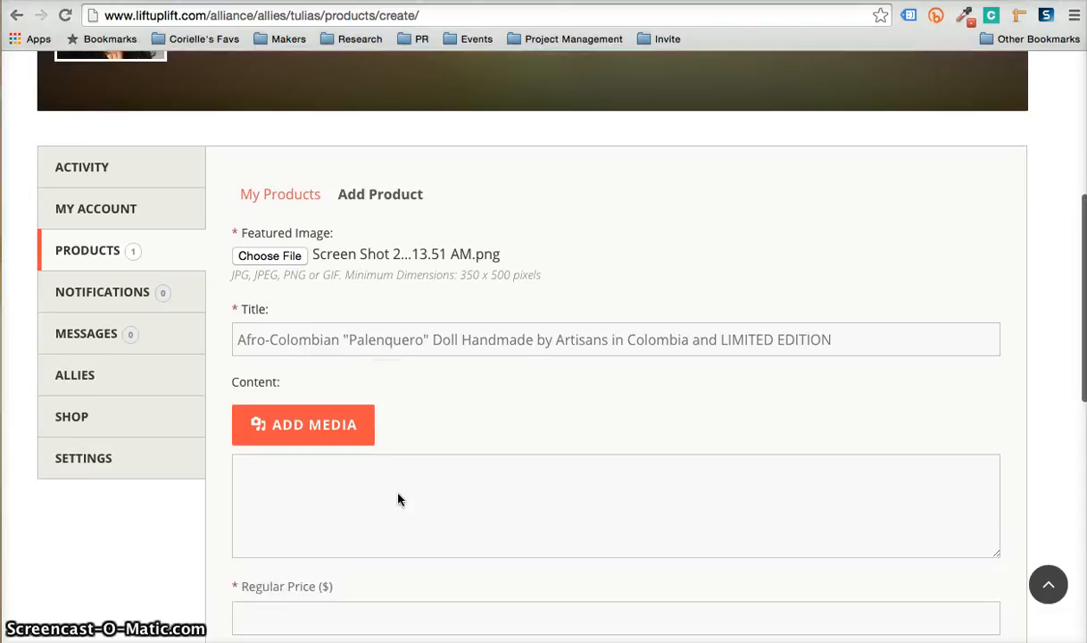
left_click(254, 431)
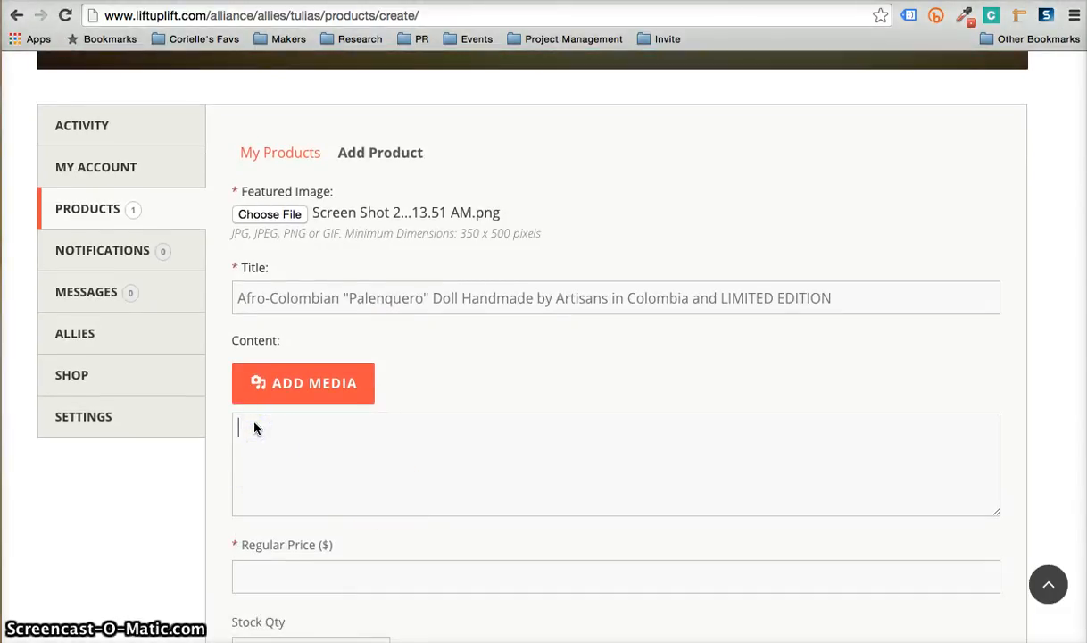
key("super+v")
Step: Read through the product description from its first line to the final paragraph about the Palenquero doll
scroll(376, 457, "up", 5)
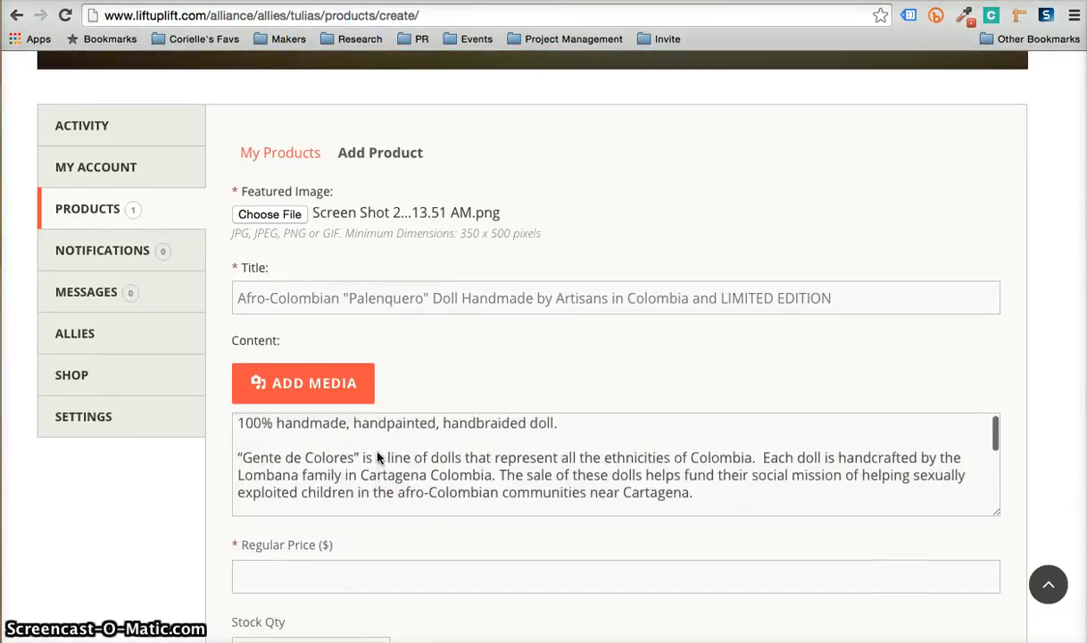
scroll(376, 457, "up", 2)
left_click(750, 406)
scroll(750, 407, "down", 1)
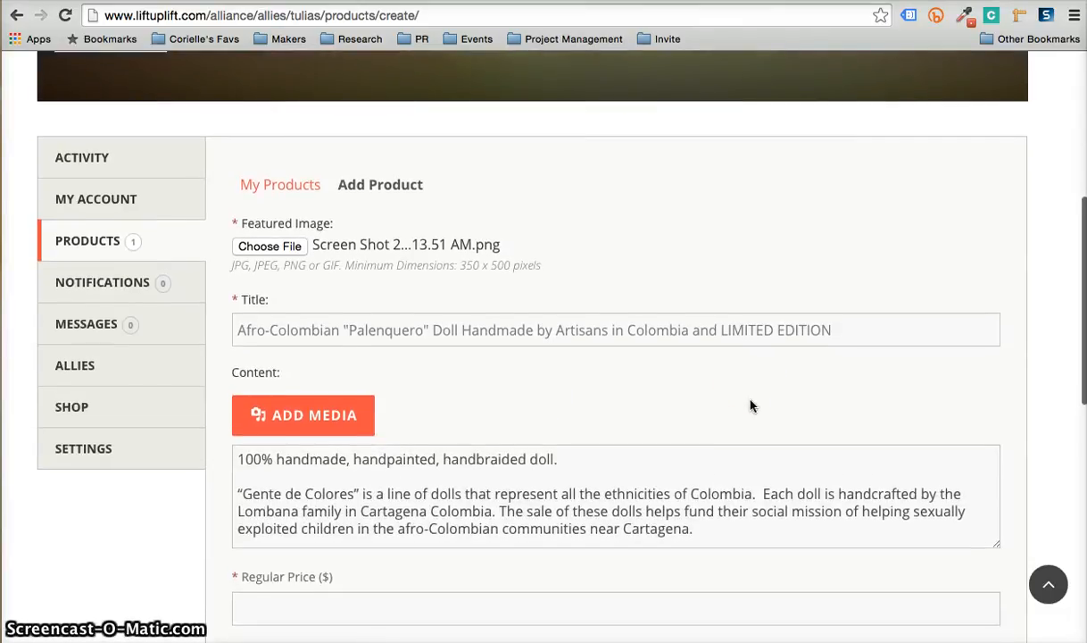
scroll(749, 406, "down", 2)
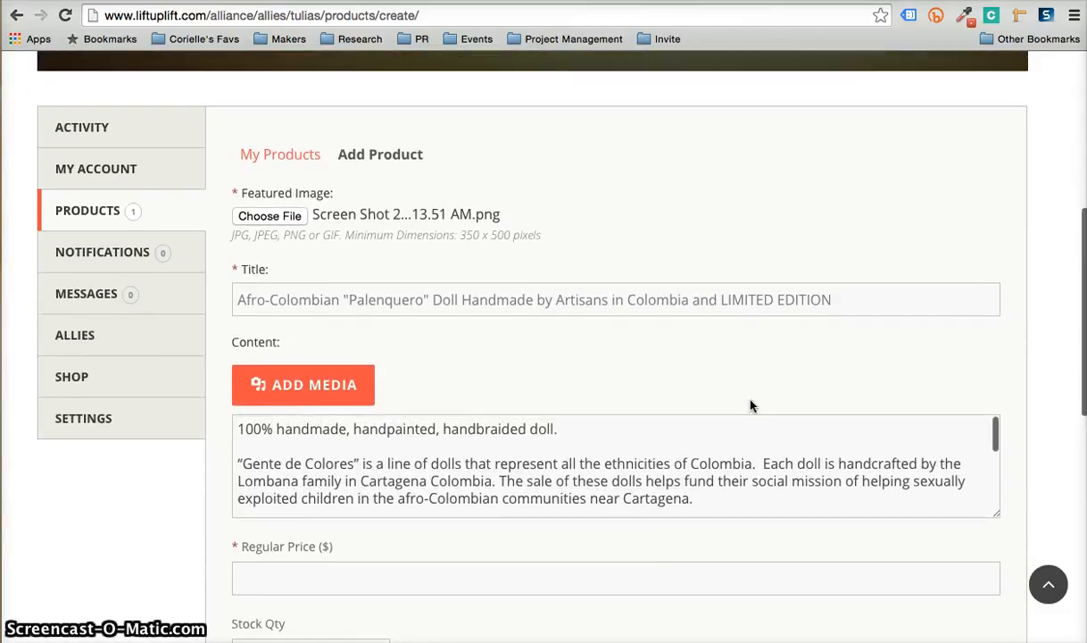
left_click(671, 458)
scroll(661, 474, "up", 1)
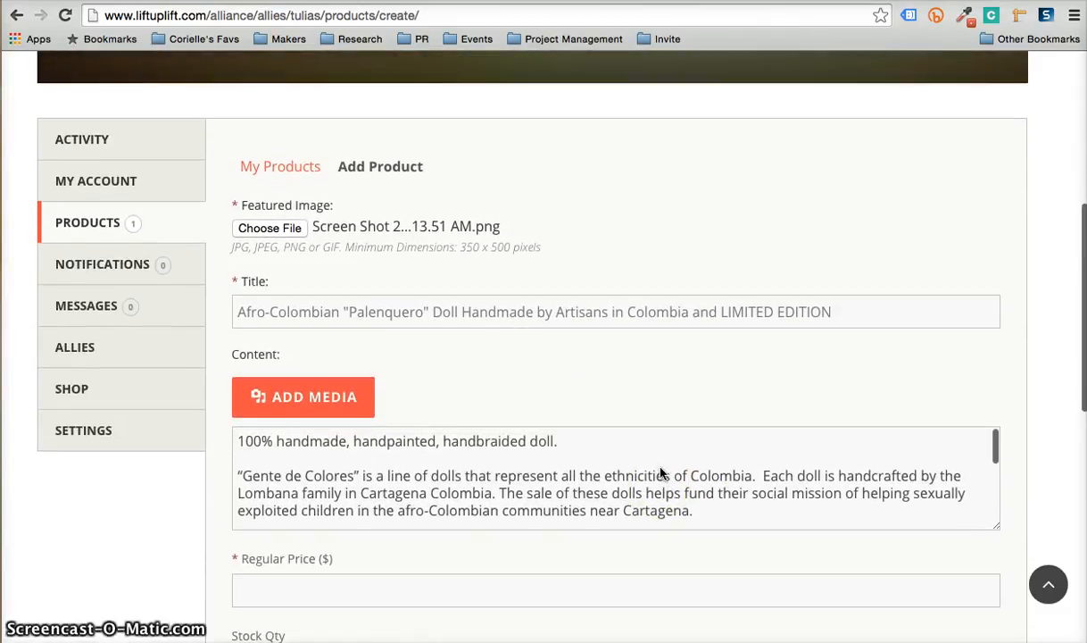
left_click(283, 468)
scroll(284, 497, "down", 3)
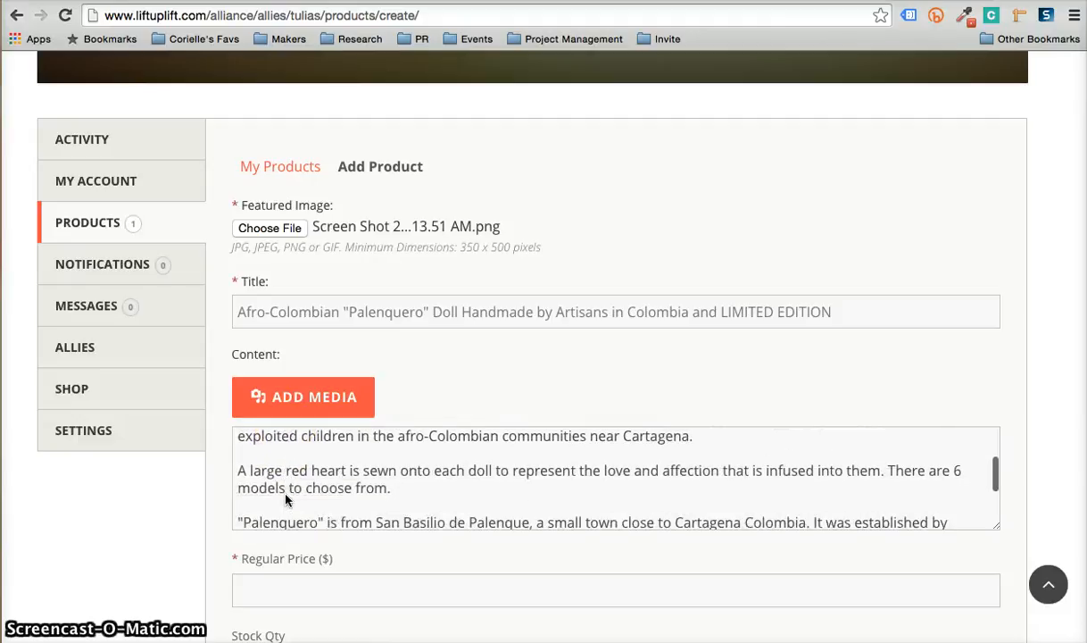
scroll(286, 499, "down", 5)
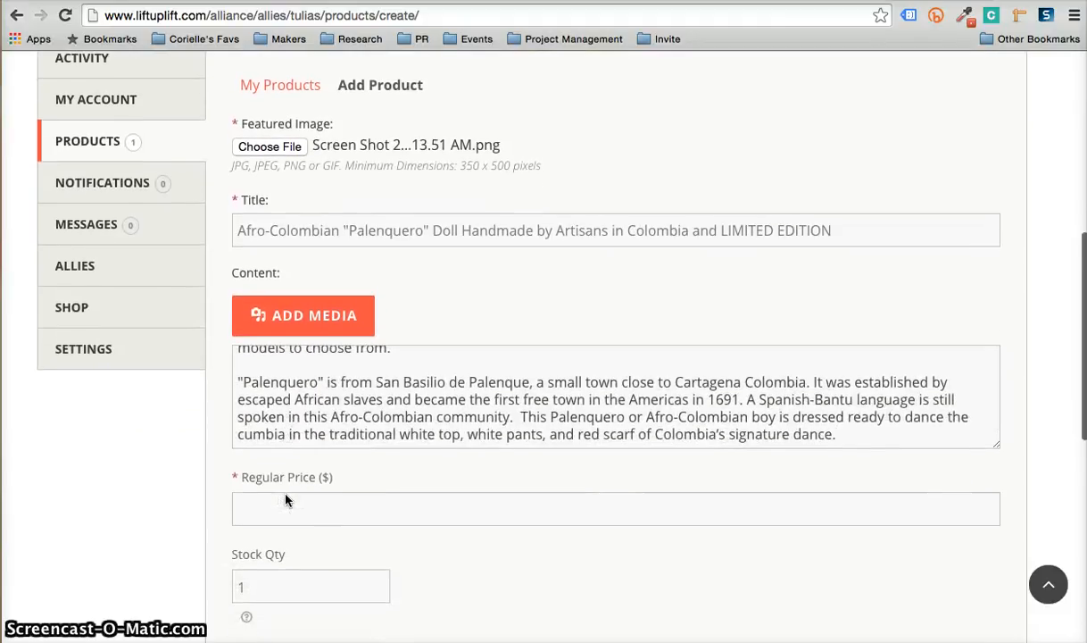
left_click(291, 388)
left_click(352, 412)
Step: Set the product's regular price to 300 dollars
scroll(351, 412, "down", 3)
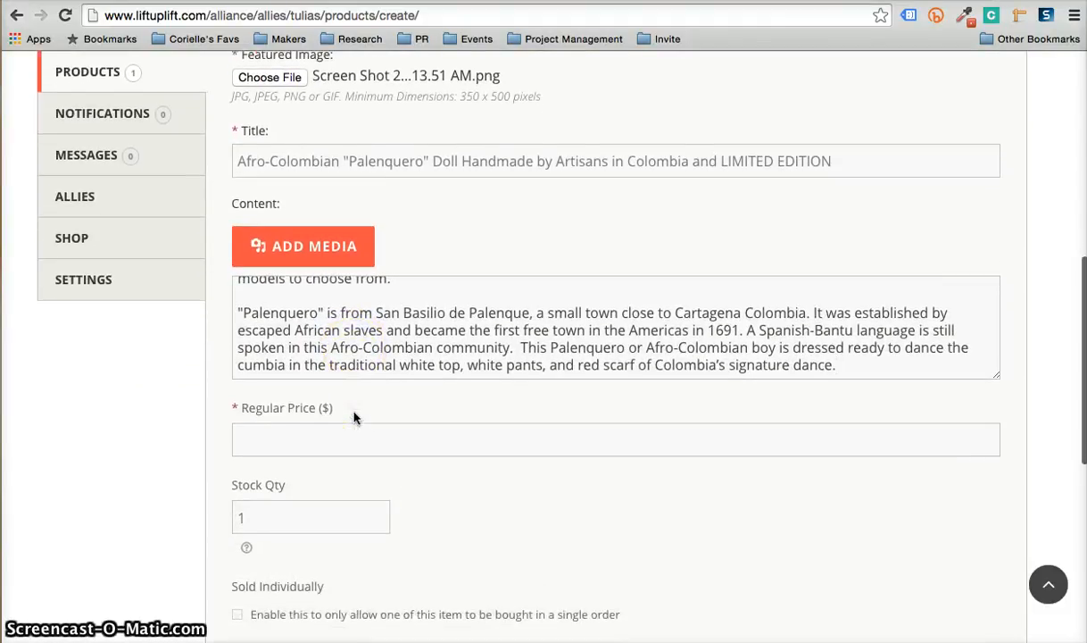
scroll(353, 417, "down", 4)
left_click(315, 331)
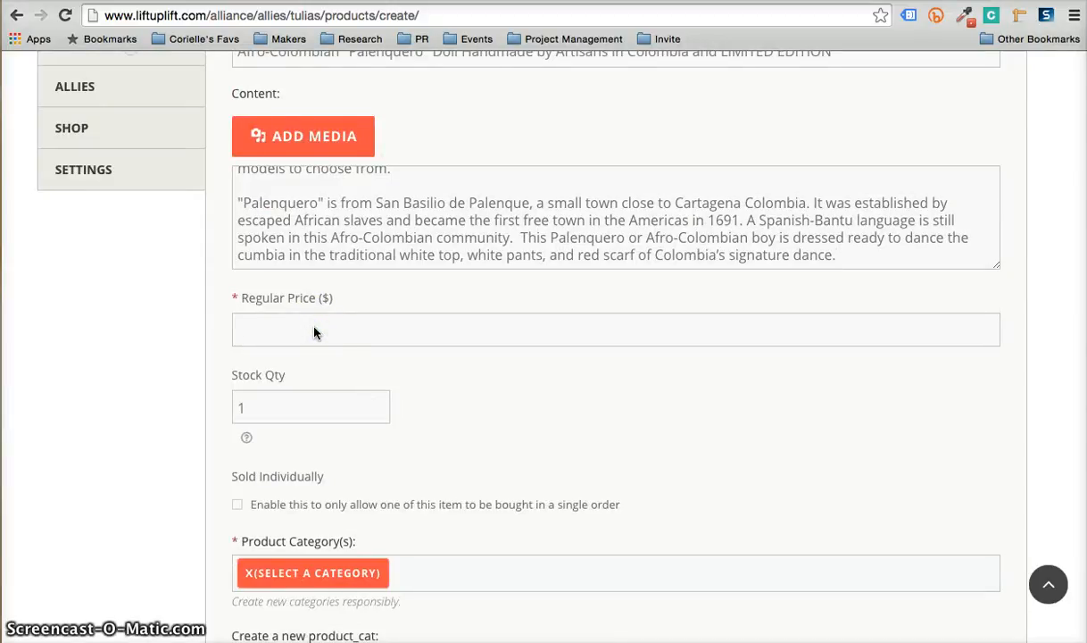
type("300")
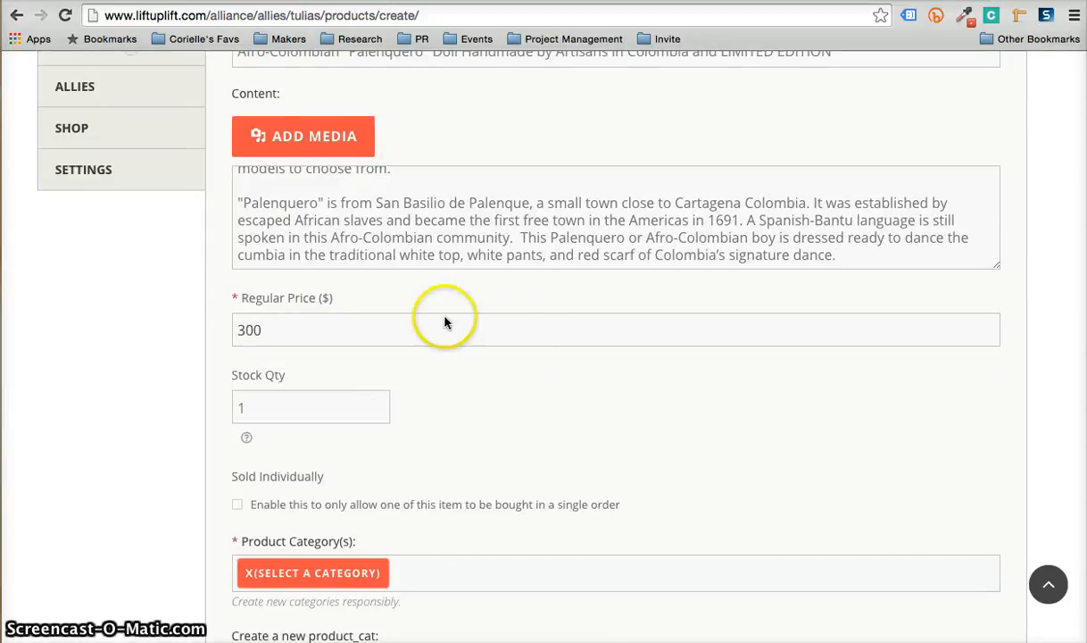
left_click(535, 382)
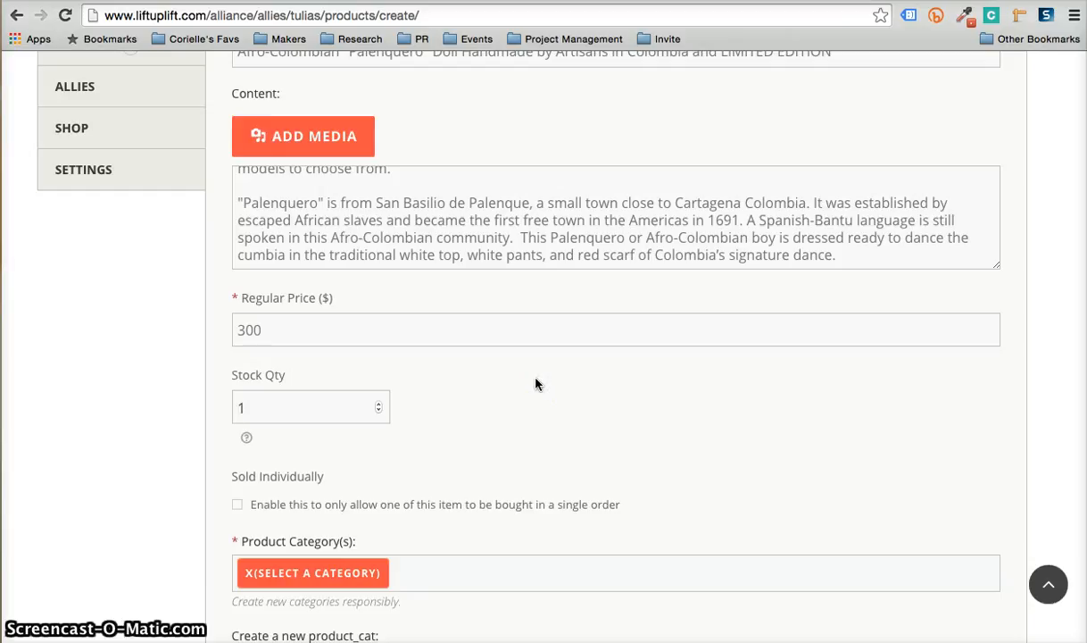
left_click(332, 332)
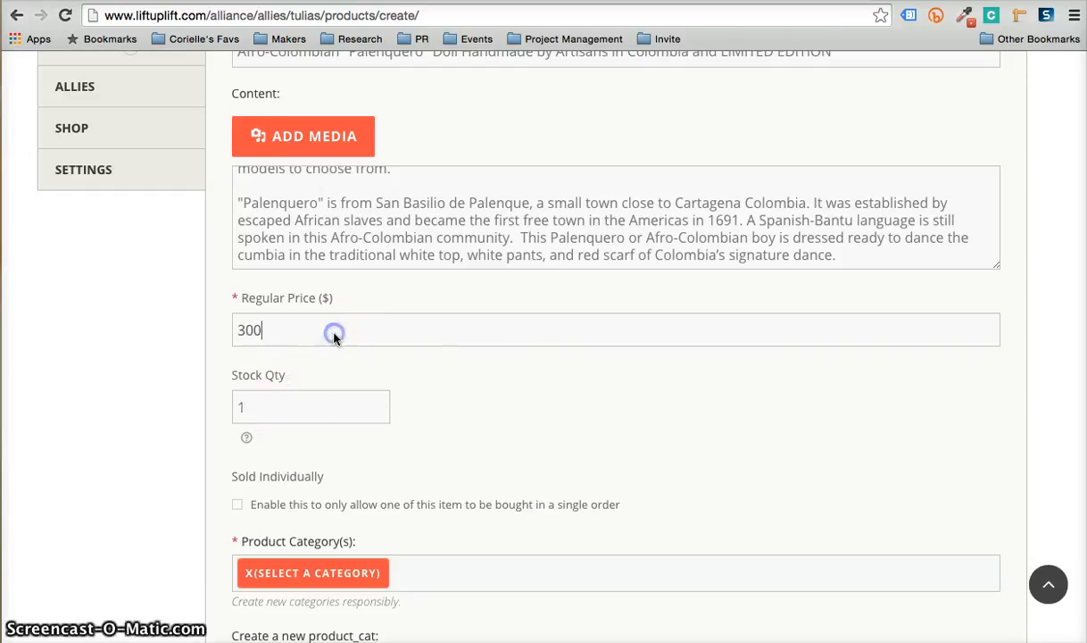
Step: Set the stock quantity to 2 and allow only one of this item to be bought in a single order
left_click(291, 409)
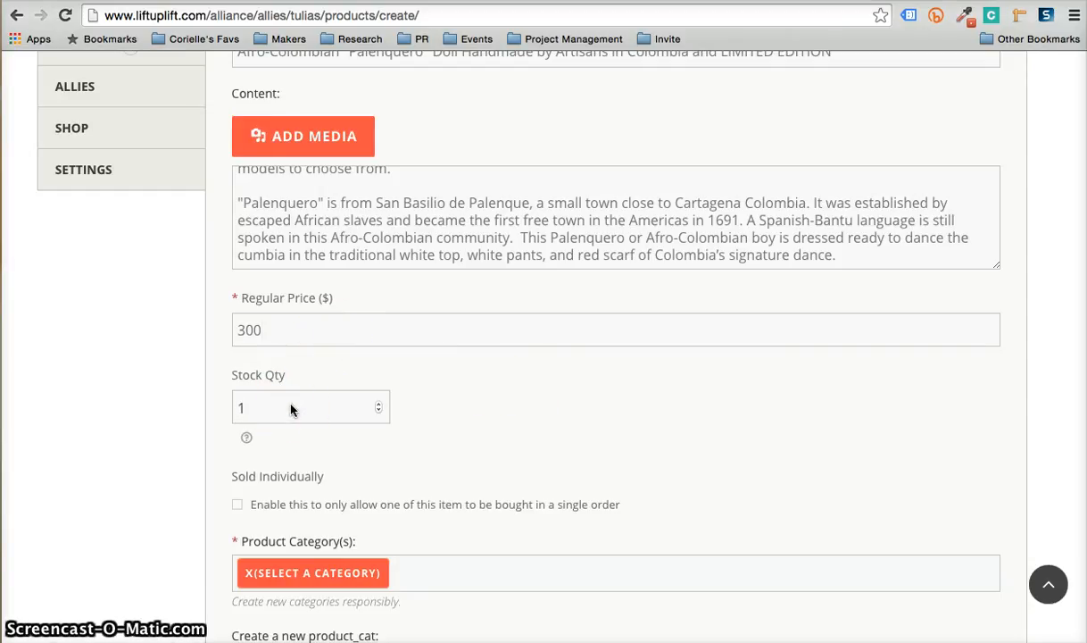
left_click(379, 403)
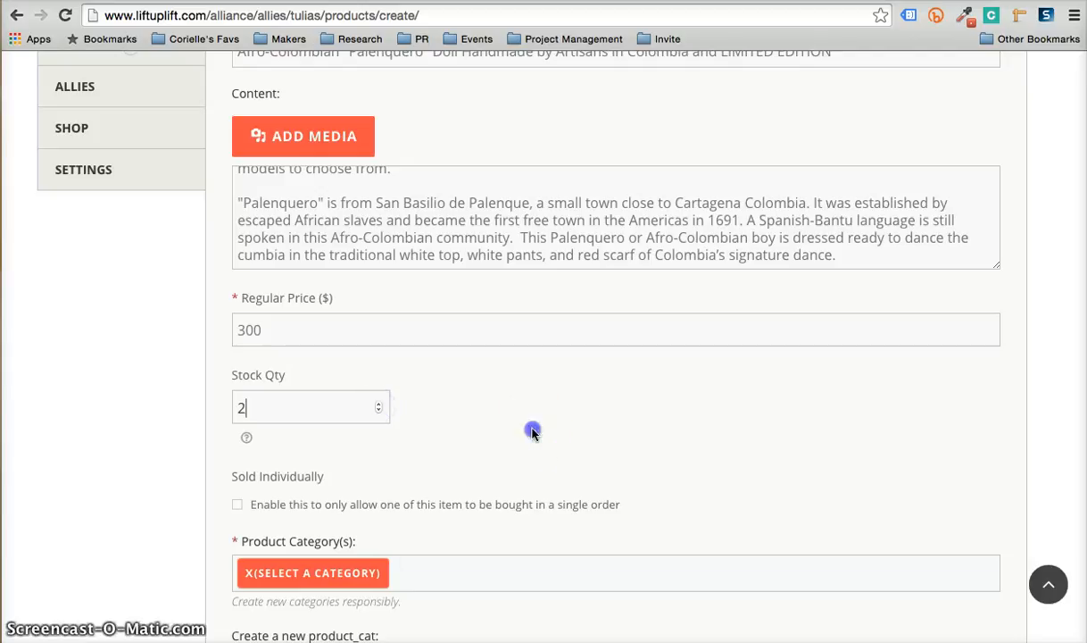
scroll(532, 432, "down", 3)
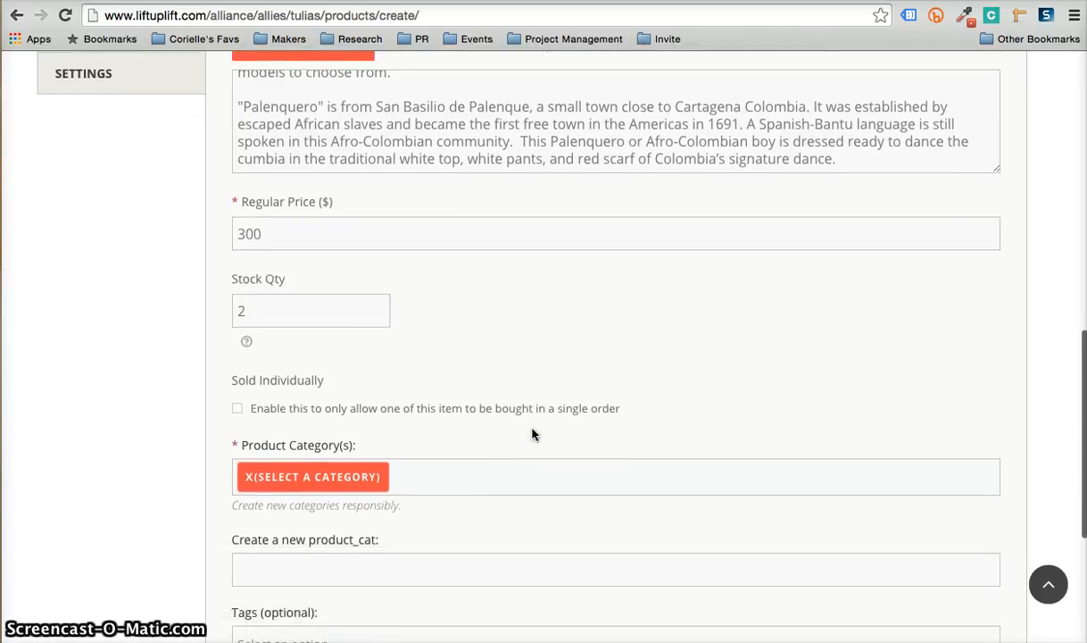
scroll(533, 435, "down", 2)
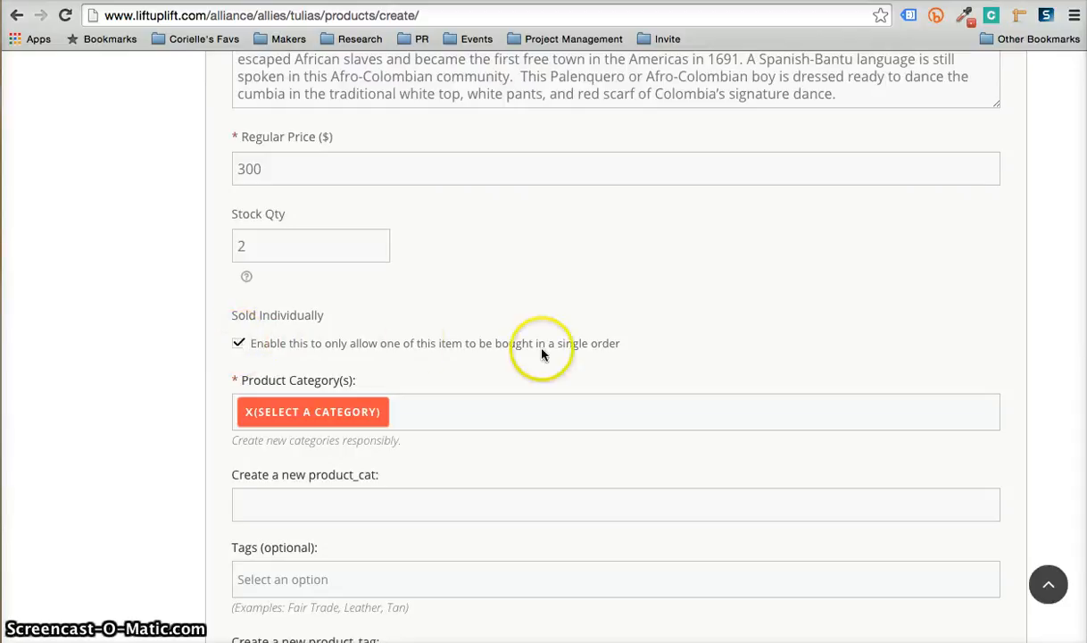
Step: Remove the placeholder '(Select a Category)' from the product's categories and open the list of available categories
scroll(541, 350, "down", 1)
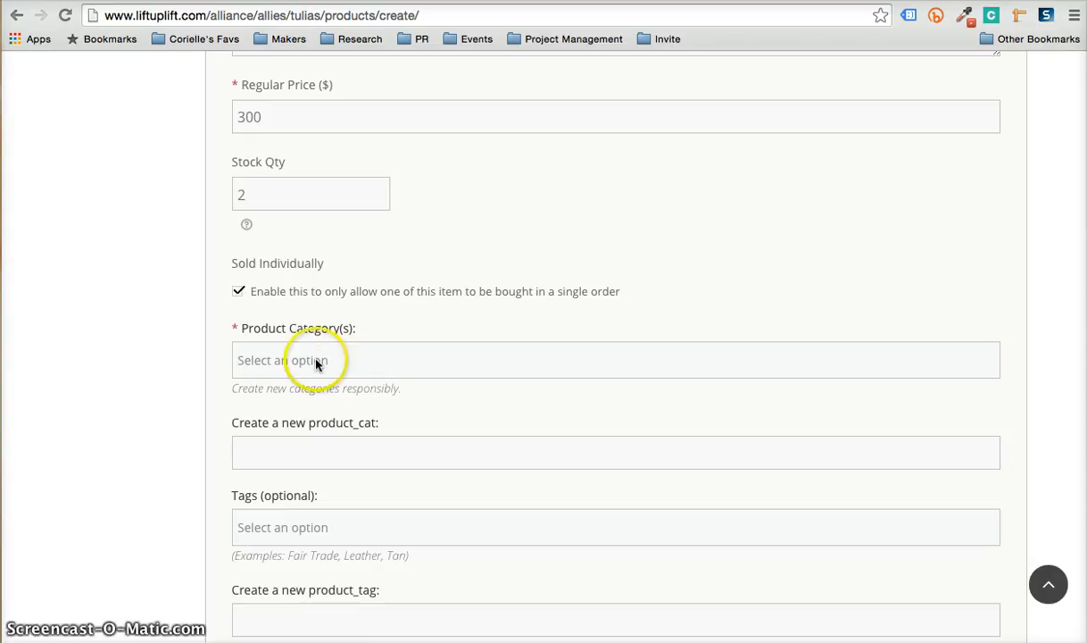
left_click(245, 355)
scroll(334, 459, "down", 3)
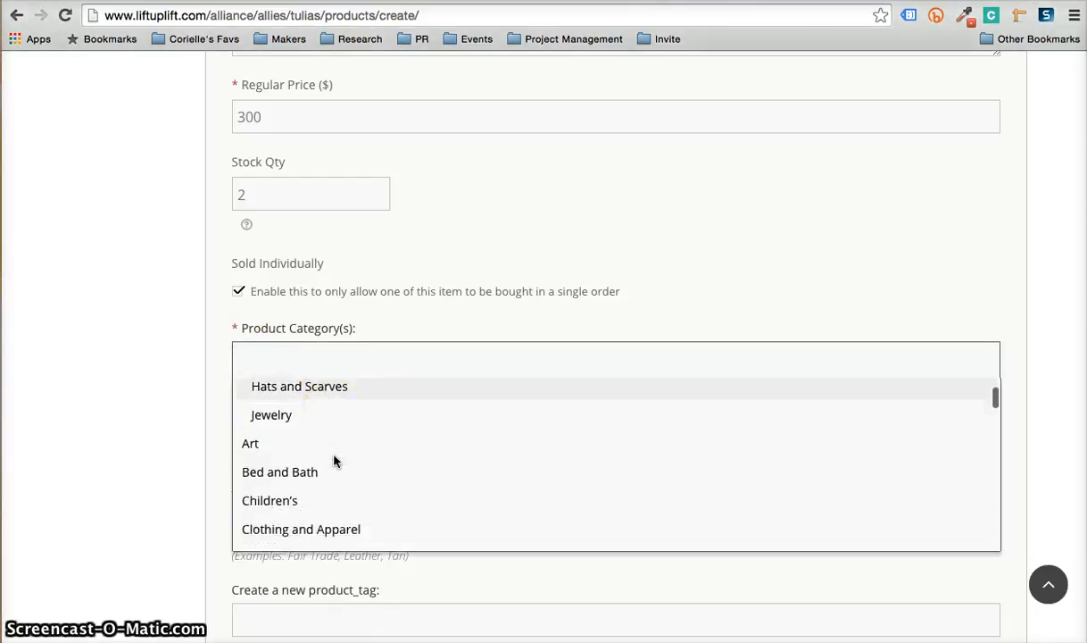
left_click(243, 361)
left_click(245, 359)
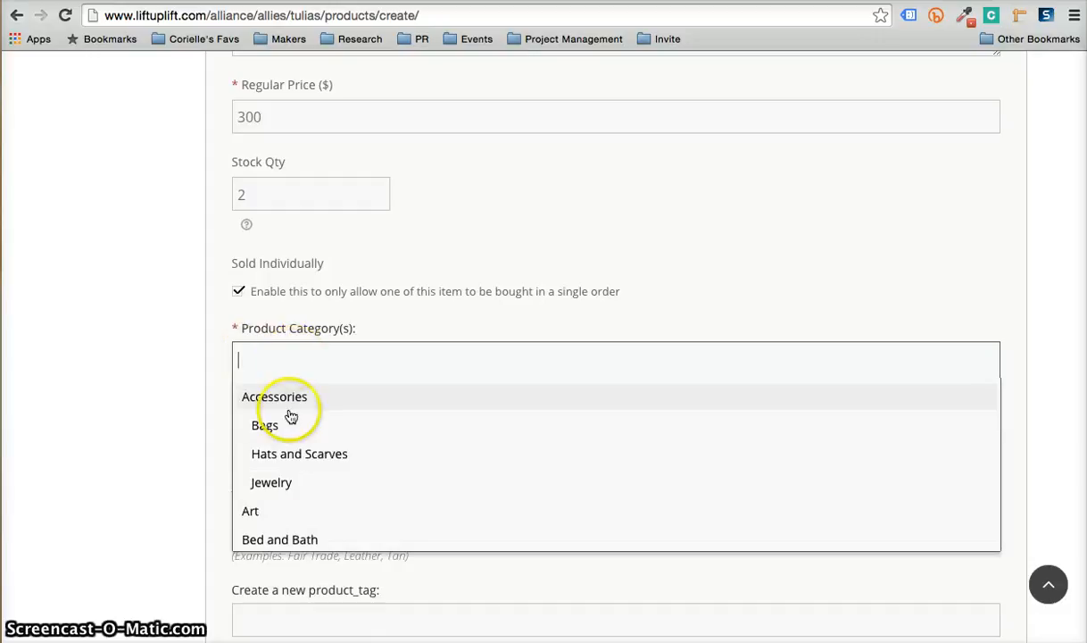
Step: Look through the available product categories, from Accessories down to Vintage & Repurposed, for one that suits the doll
scroll(290, 467, "down", 3)
scroll(290, 467, "down", 6)
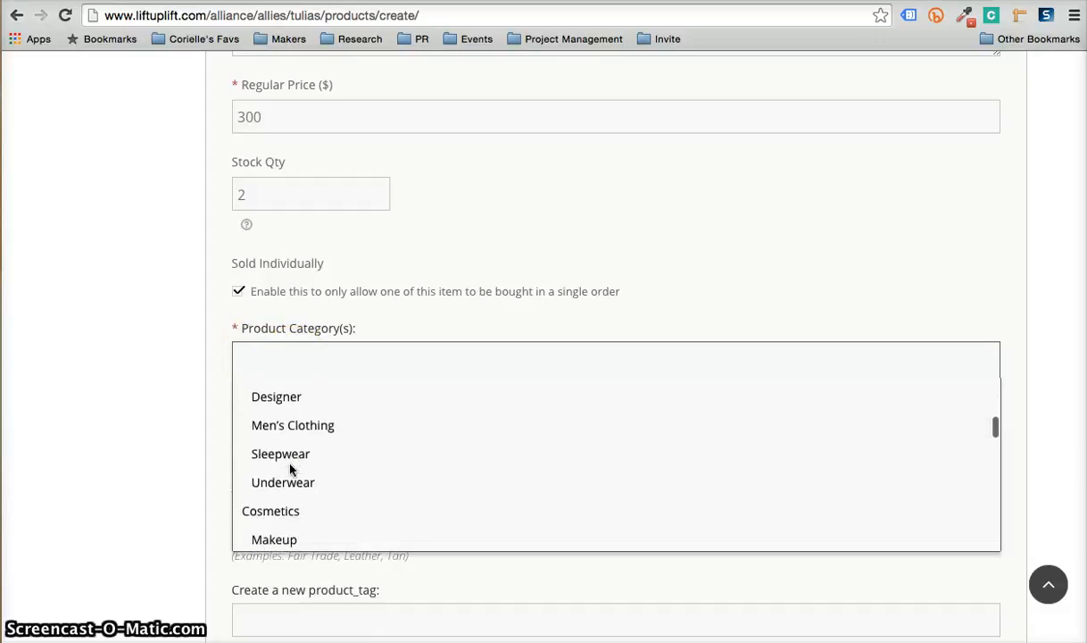
scroll(291, 467, "down", 5)
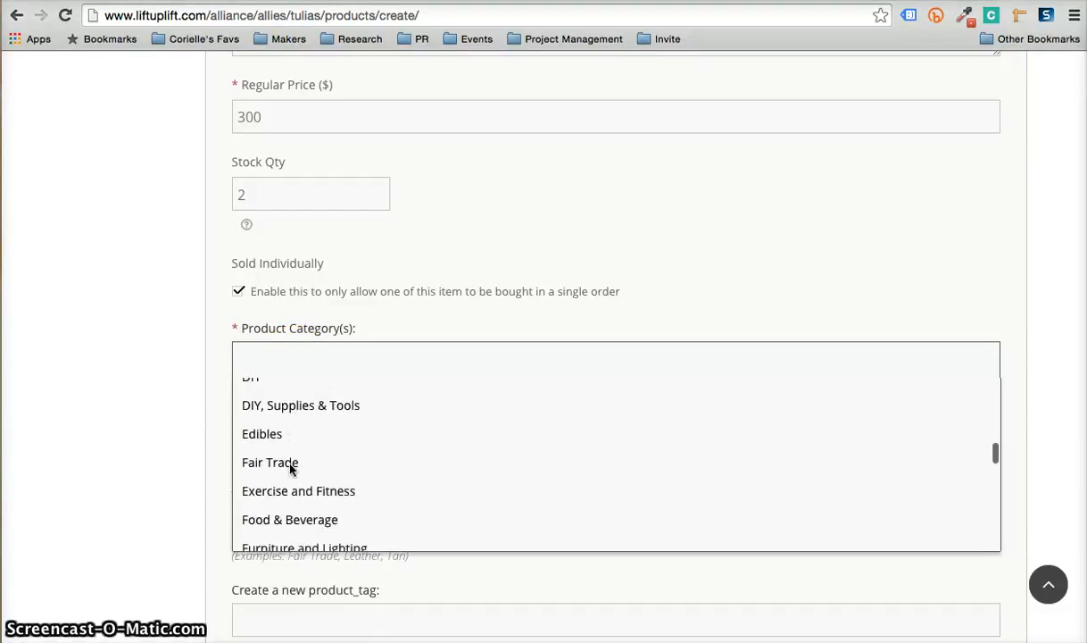
scroll(290, 467, "down", 5)
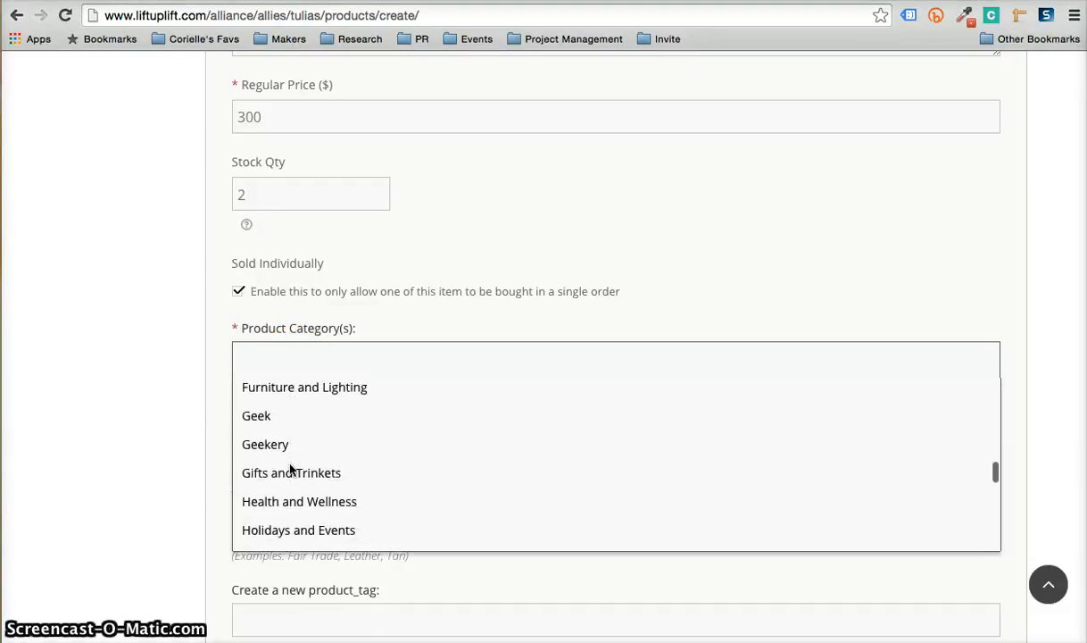
scroll(290, 467, "down", 4)
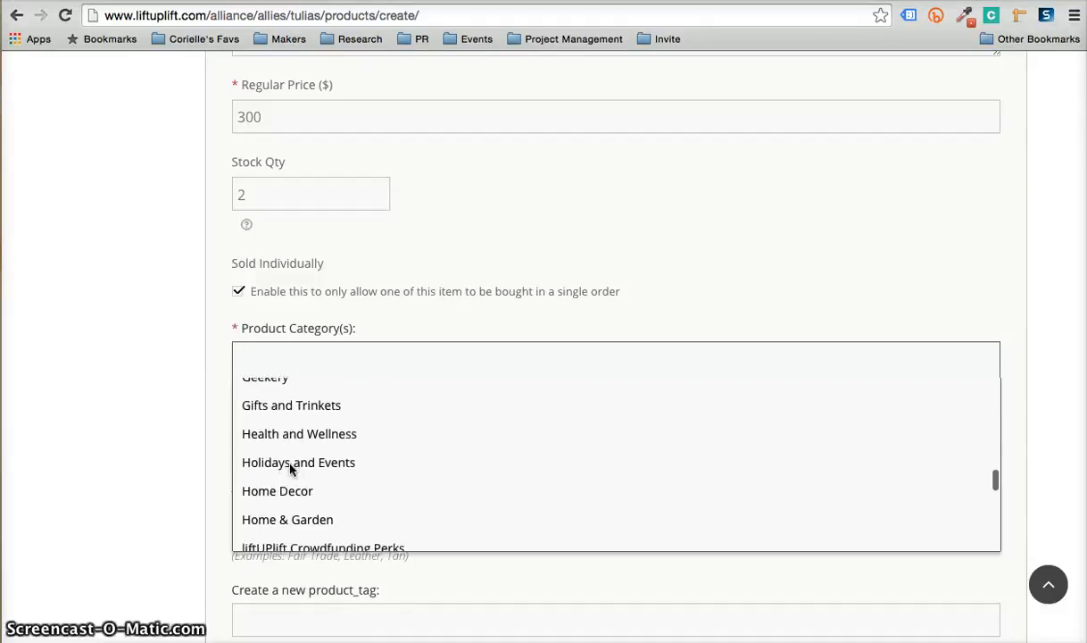
scroll(290, 467, "down", 5)
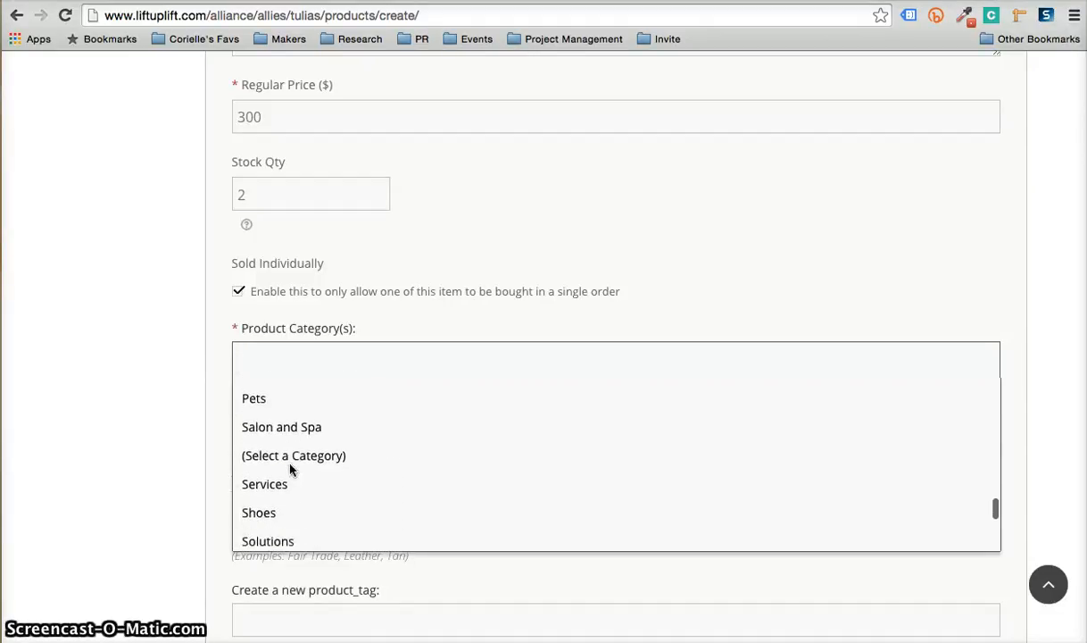
scroll(291, 468, "down", 4)
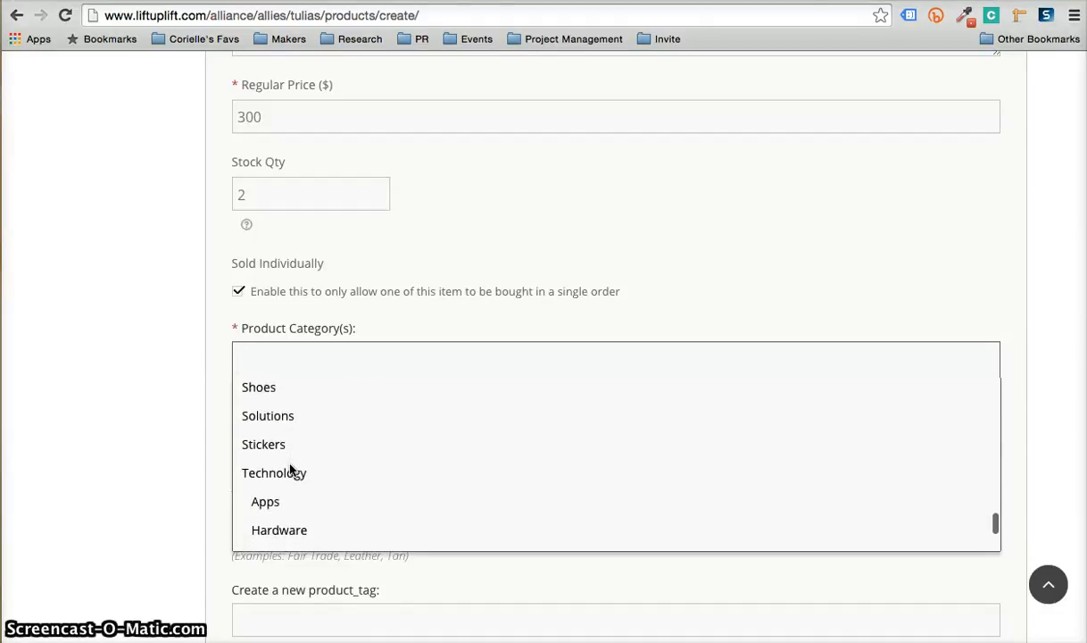
scroll(290, 466, "down", 5)
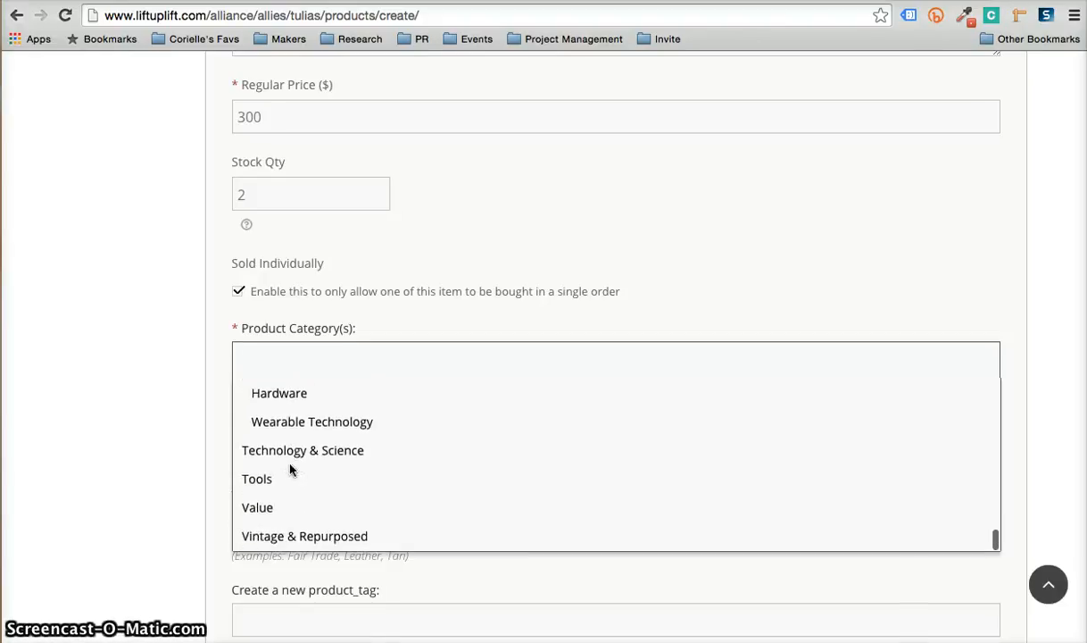
scroll(290, 469, "up", 5)
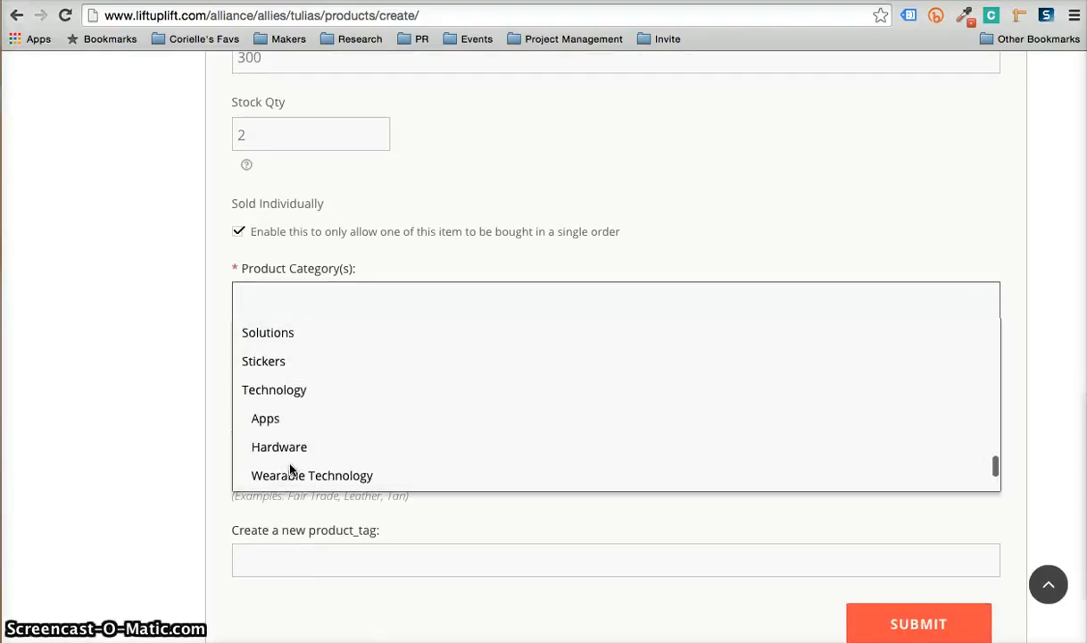
scroll(290, 468, "up", 3)
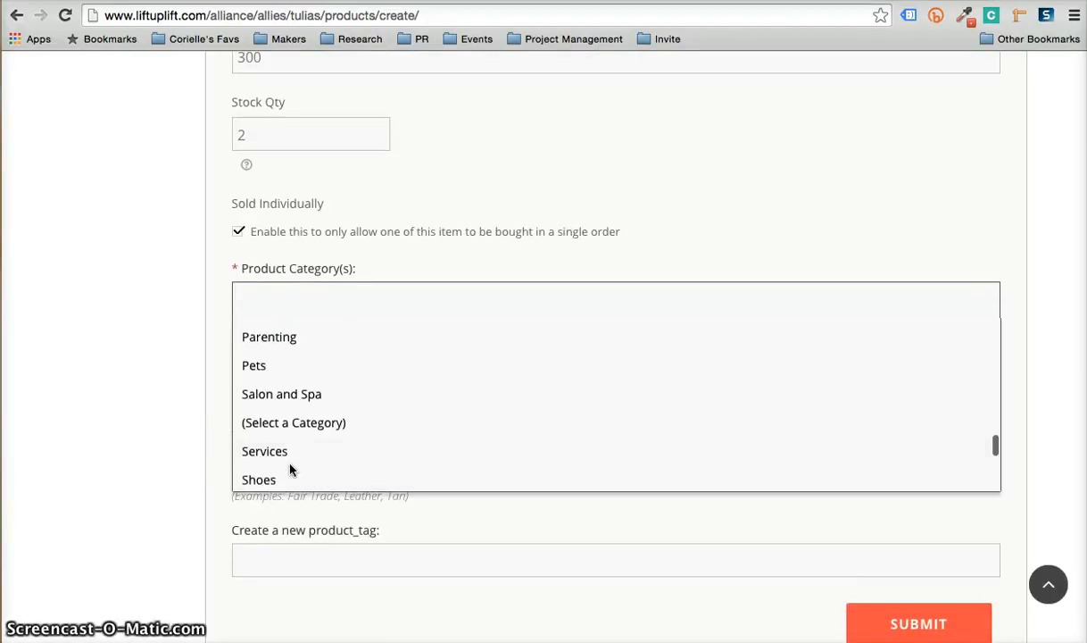
left_click(165, 406)
left_click(288, 393)
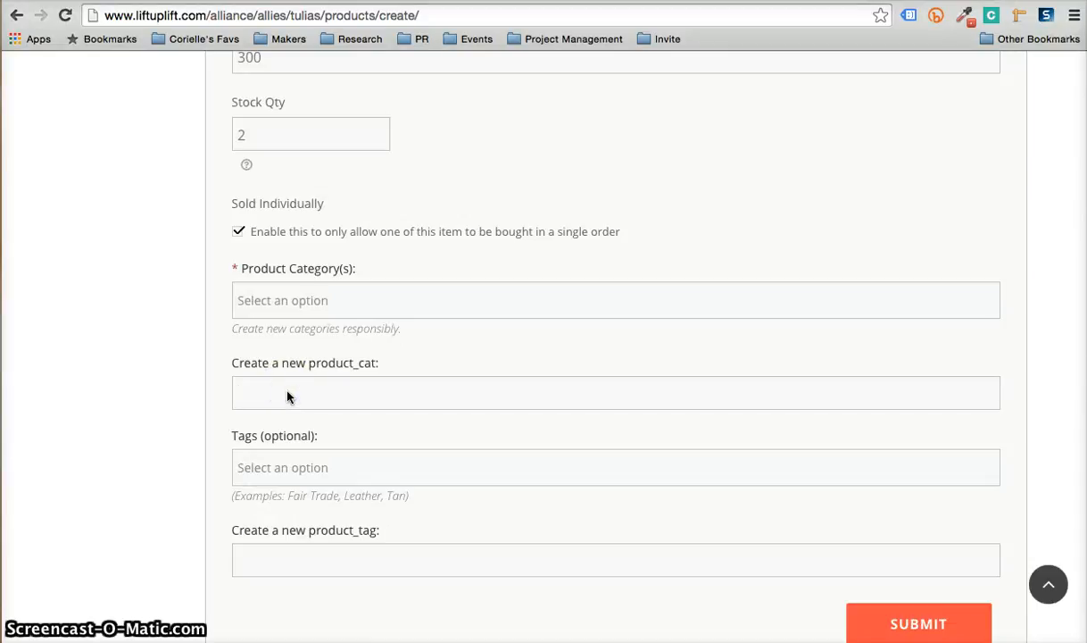
scroll(287, 396, "up", 1)
scroll(288, 394, "up", 1)
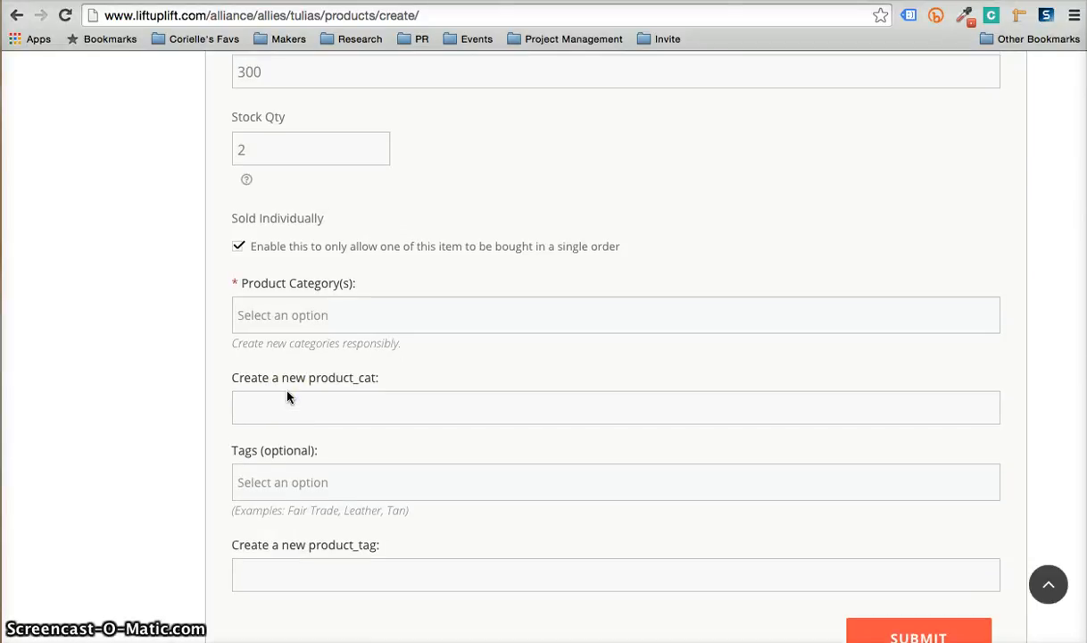
left_click(234, 383)
left_click_drag(233, 383, 382, 379)
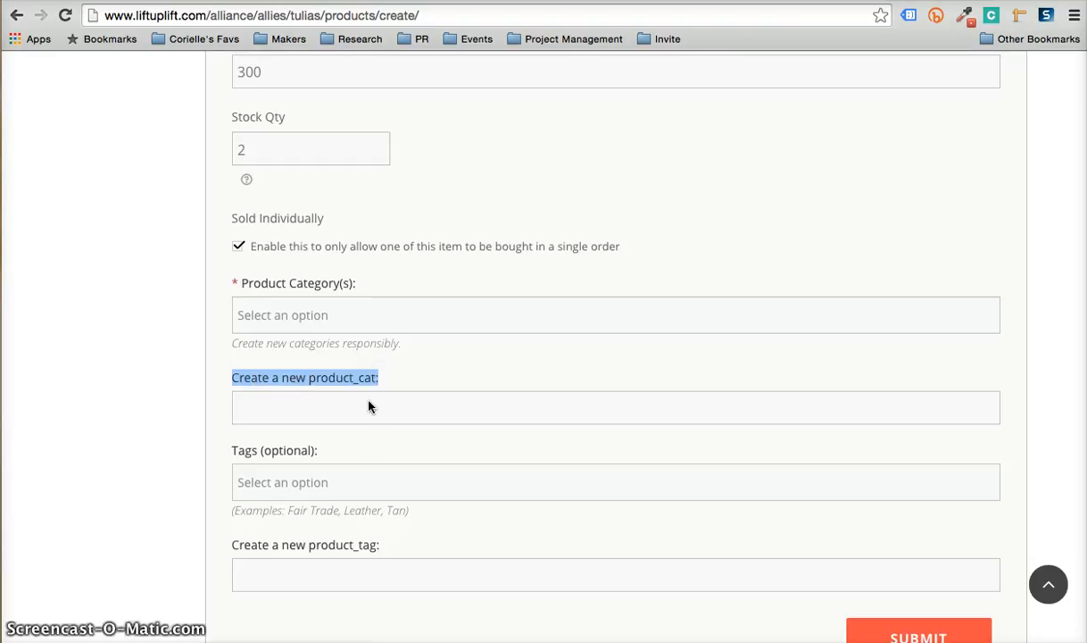
left_click(368, 408)
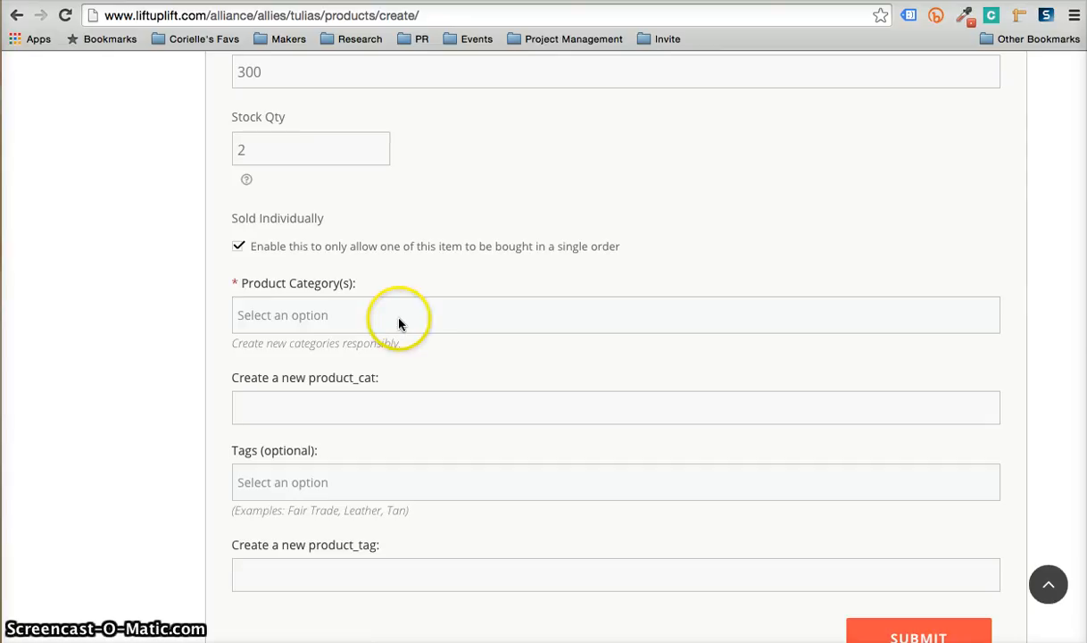
Step: Assign the Children's category to the product and enter Toys as a new product category
left_click(305, 316)
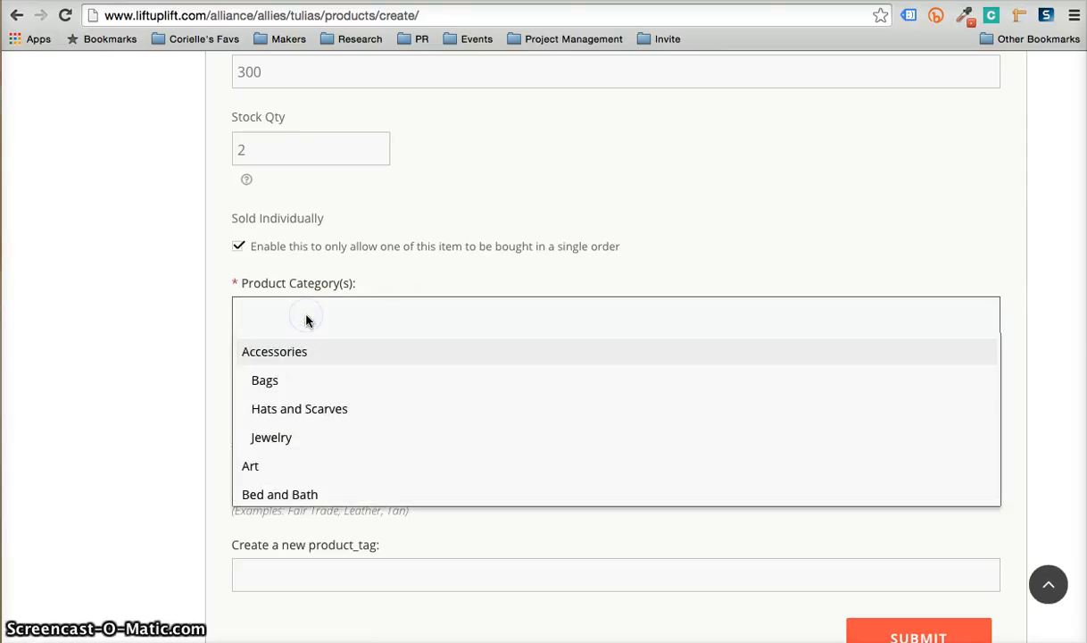
scroll(287, 455, "down", 3)
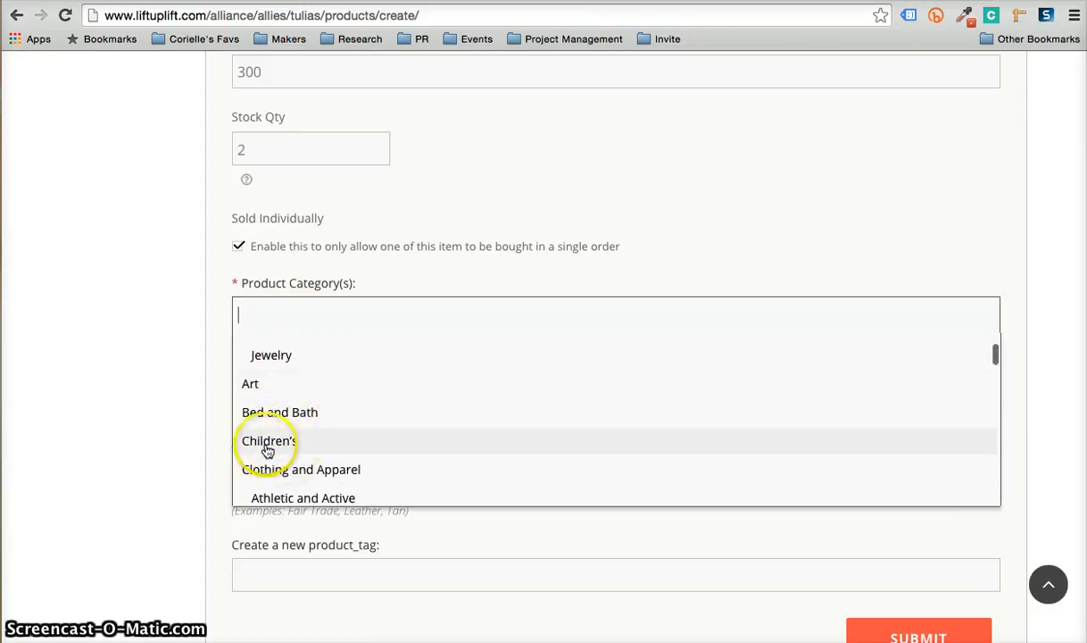
left_click(268, 445)
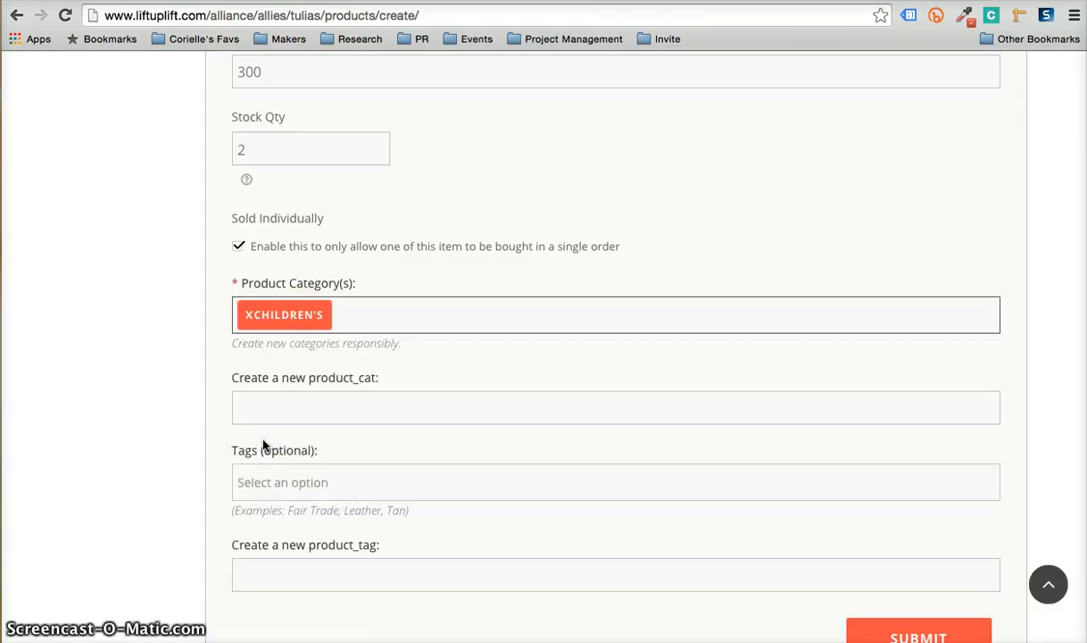
left_click(298, 408)
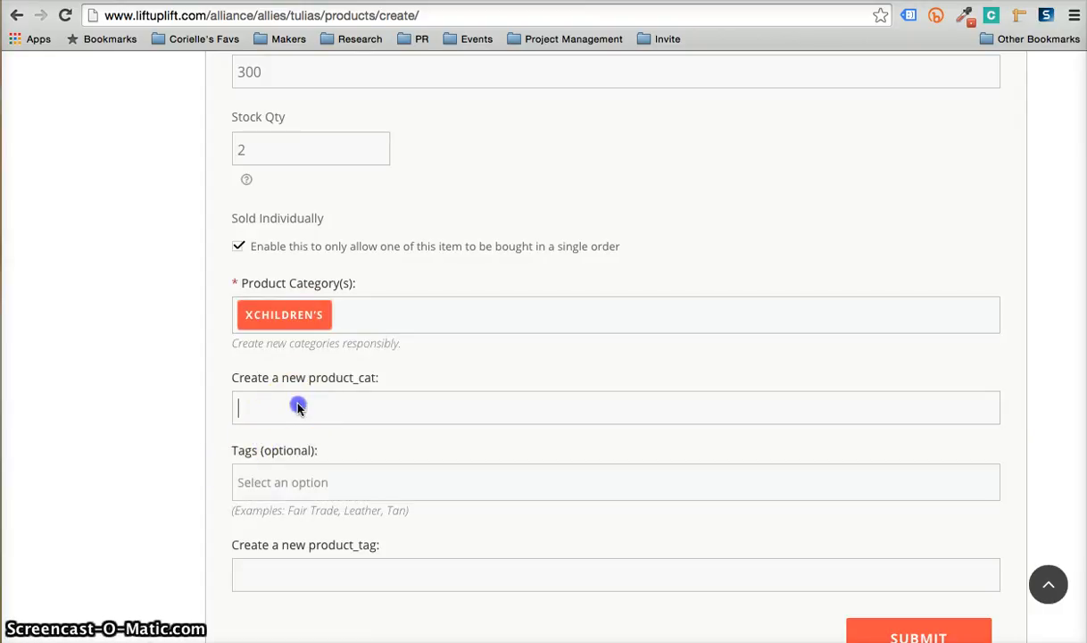
type("Toys")
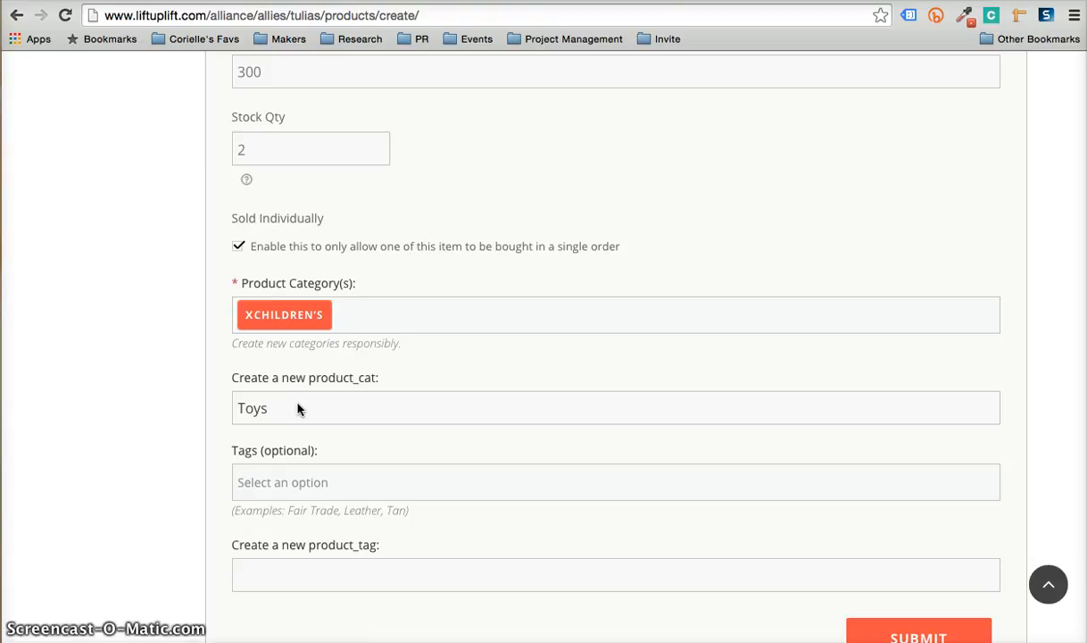
Step: Add the existing tags Fair Trade and Handmade to the product
left_click(239, 496)
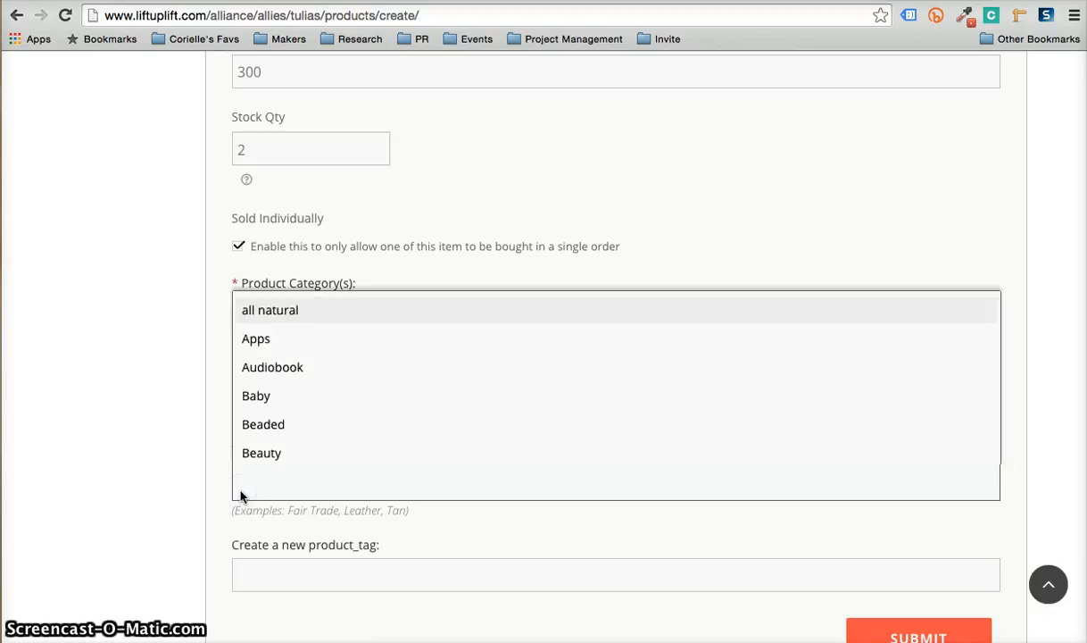
left_click(172, 506)
left_click(301, 493)
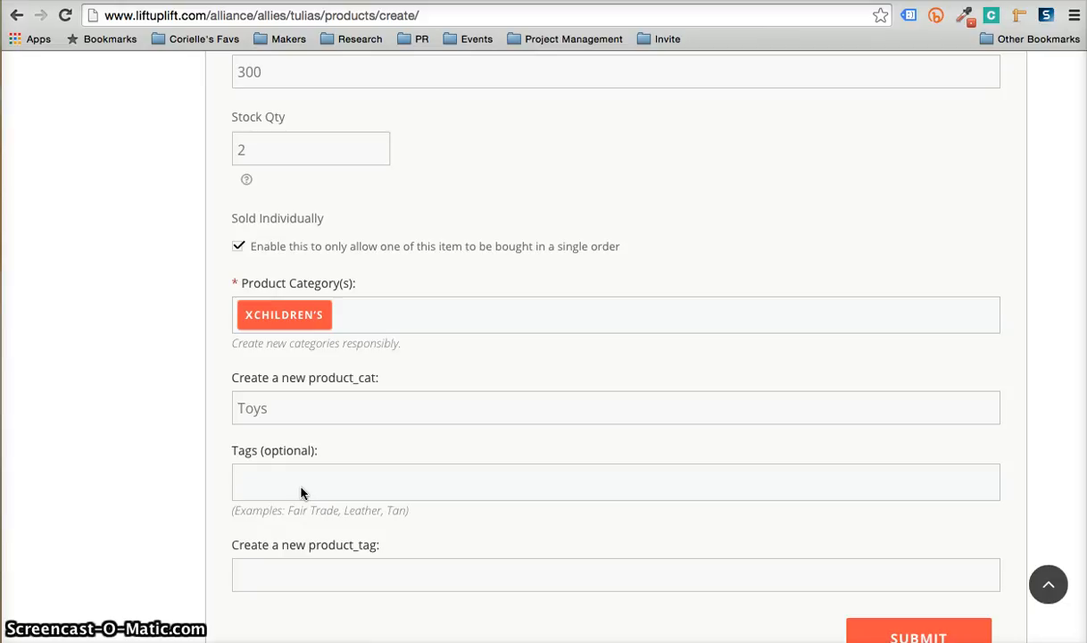
left_click(271, 487)
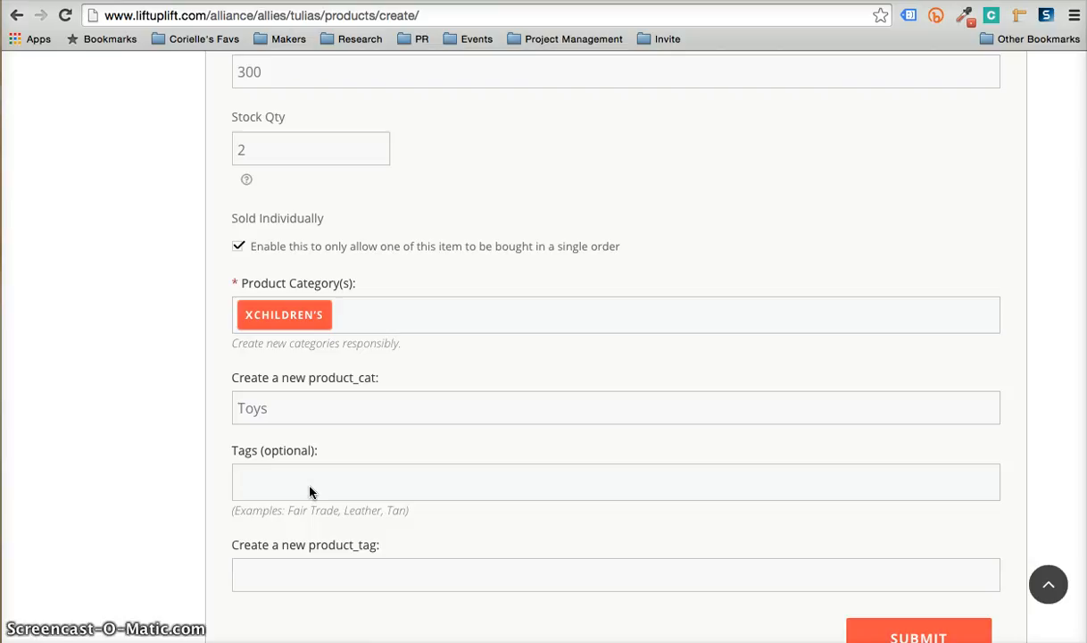
type("Fai")
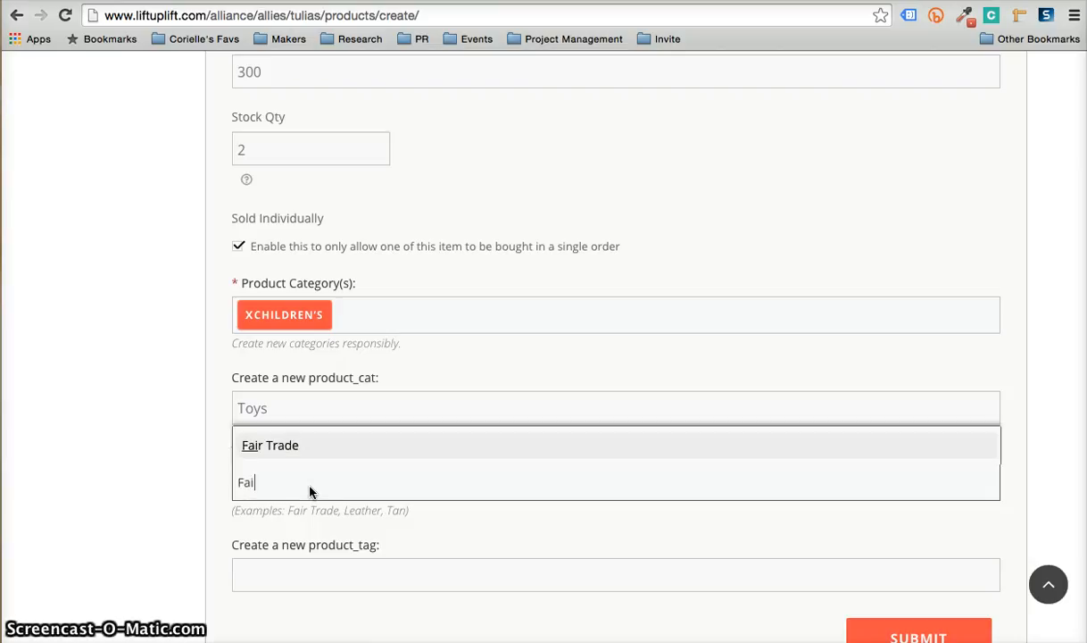
type("r")
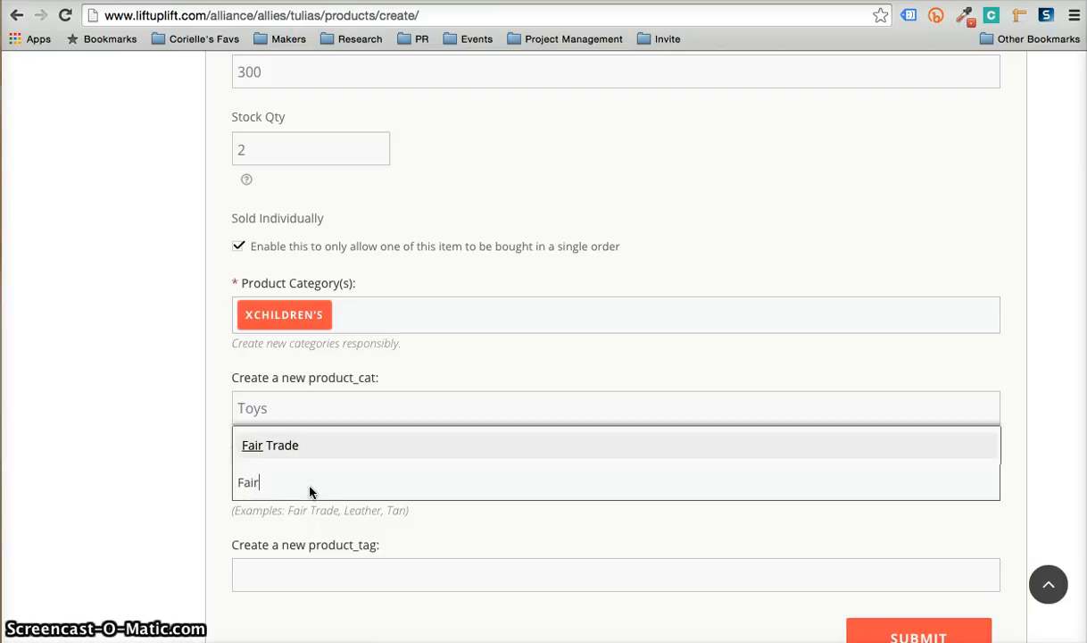
left_click(374, 453)
type("Ha")
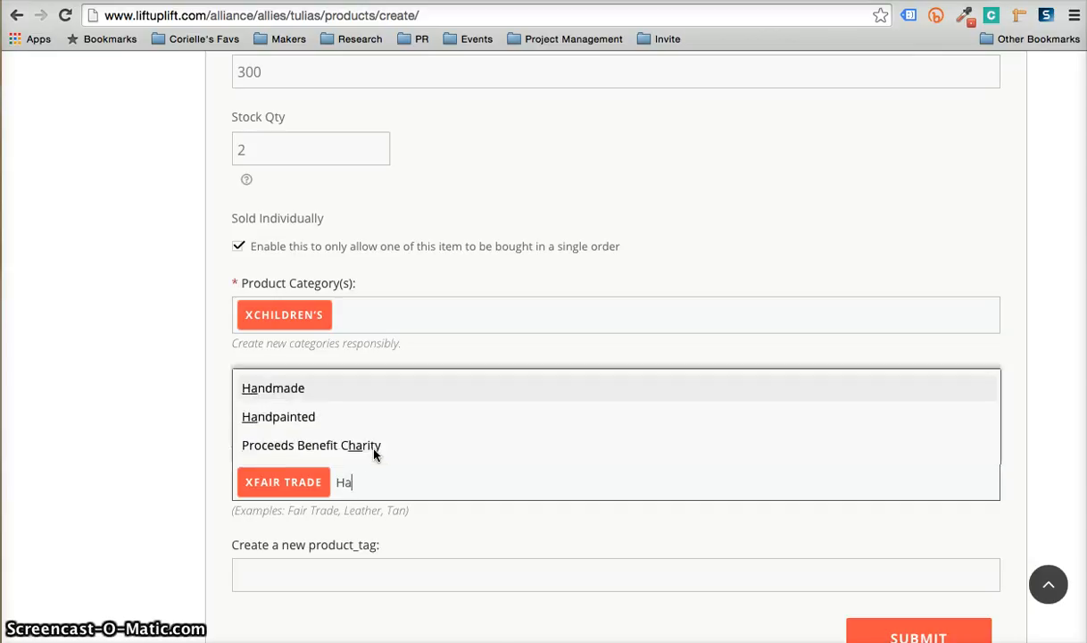
type("ndmade")
left_click(329, 449)
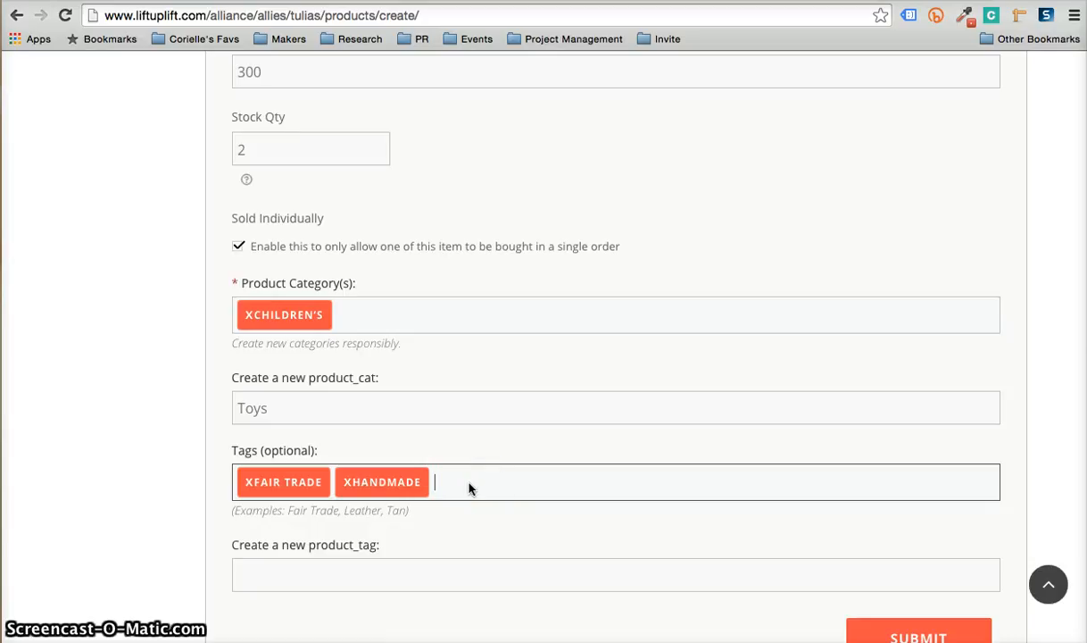
Step: Try to find 'Made by Women' among the existing product tags and clear the entry again
type("Mae by Women")
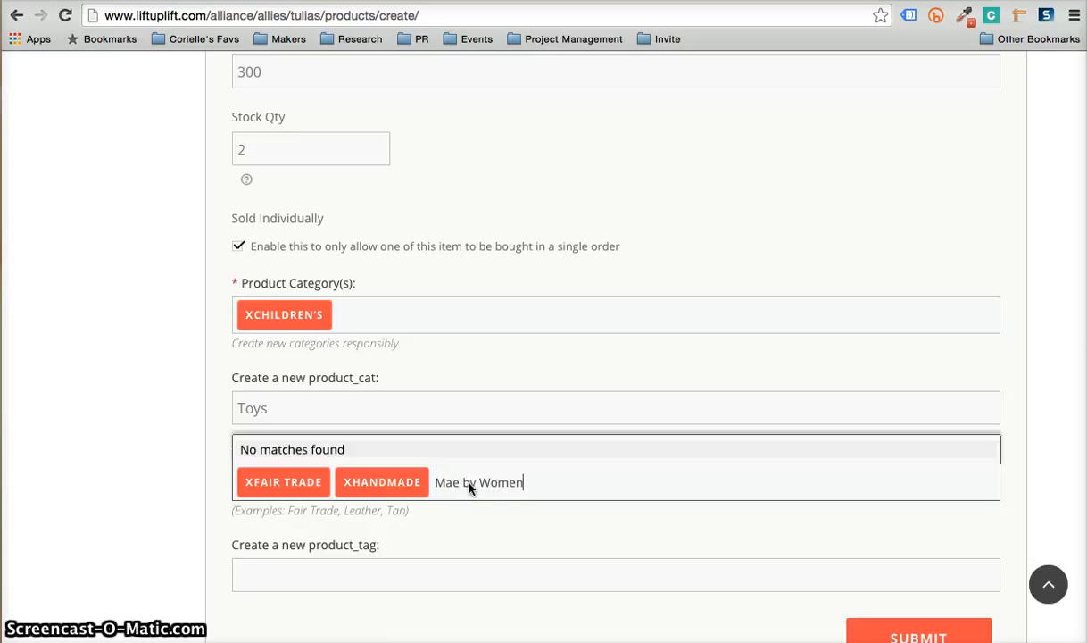
key("BackSpace")
key("BackSpace")
key("BackSpace")
key("BackSpace")
key("BackSpace")
key("BackSpace")
key("BackSpace")
type("de by Women")
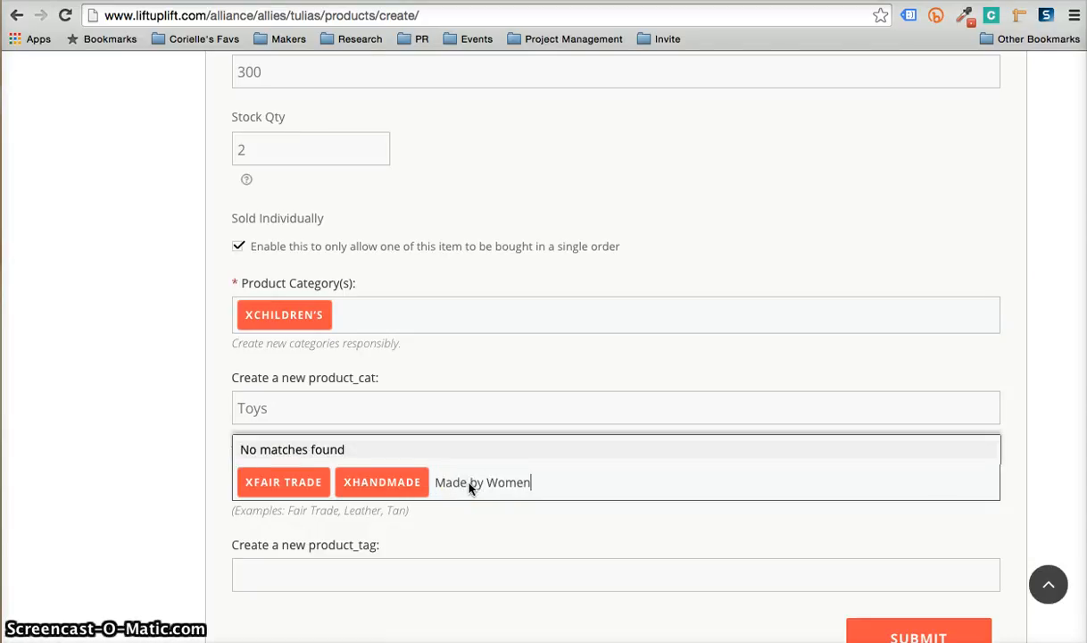
left_click_drag(532, 485, 445, 479)
key("BackSpace")
left_click(371, 573)
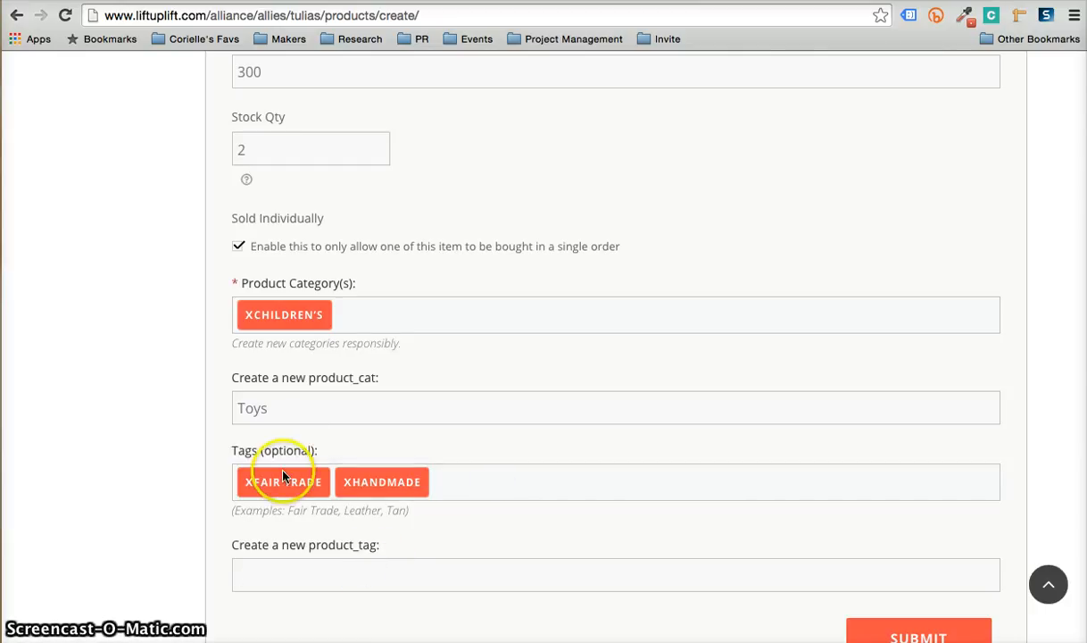
left_click(326, 409)
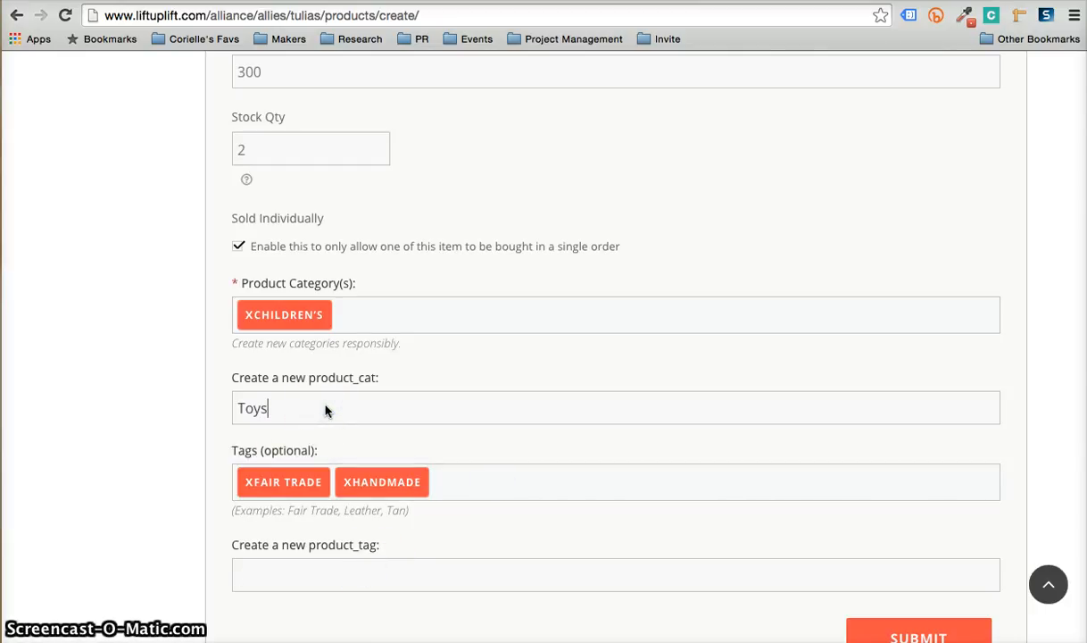
left_click(246, 406)
double_click(245, 406)
left_click(303, 408)
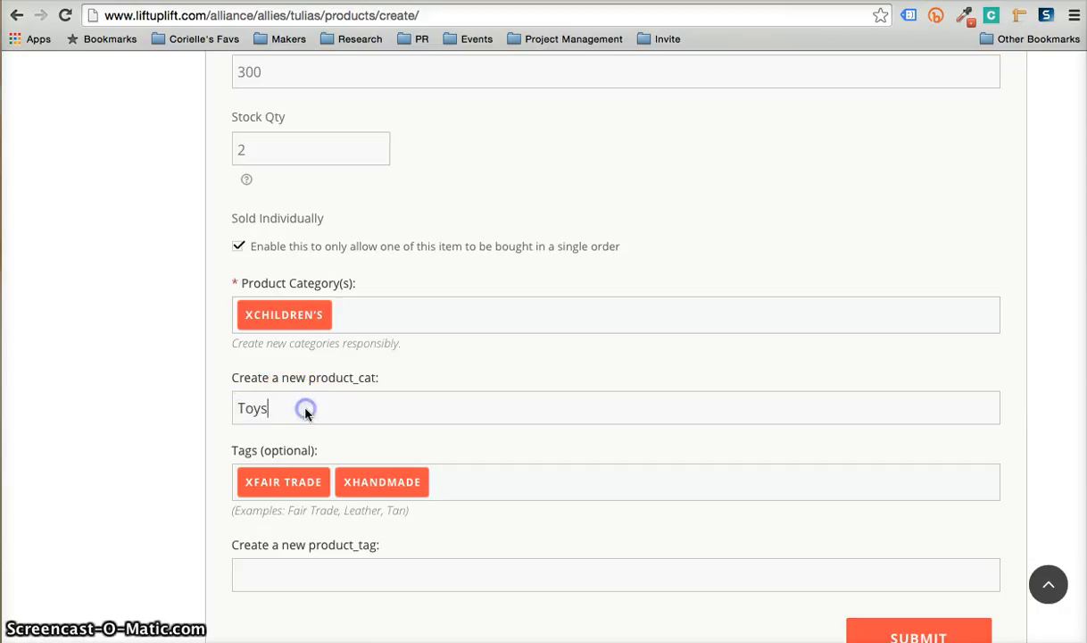
Step: Enter 'Made by WOmen' as a new product tag
left_click(287, 578)
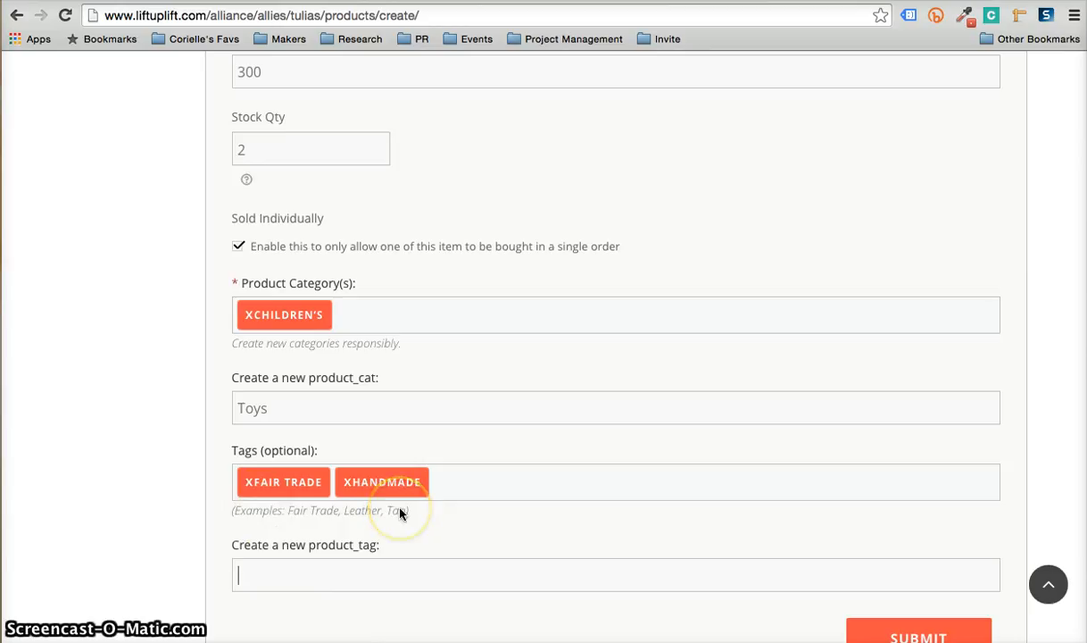
type("Made by WOmen")
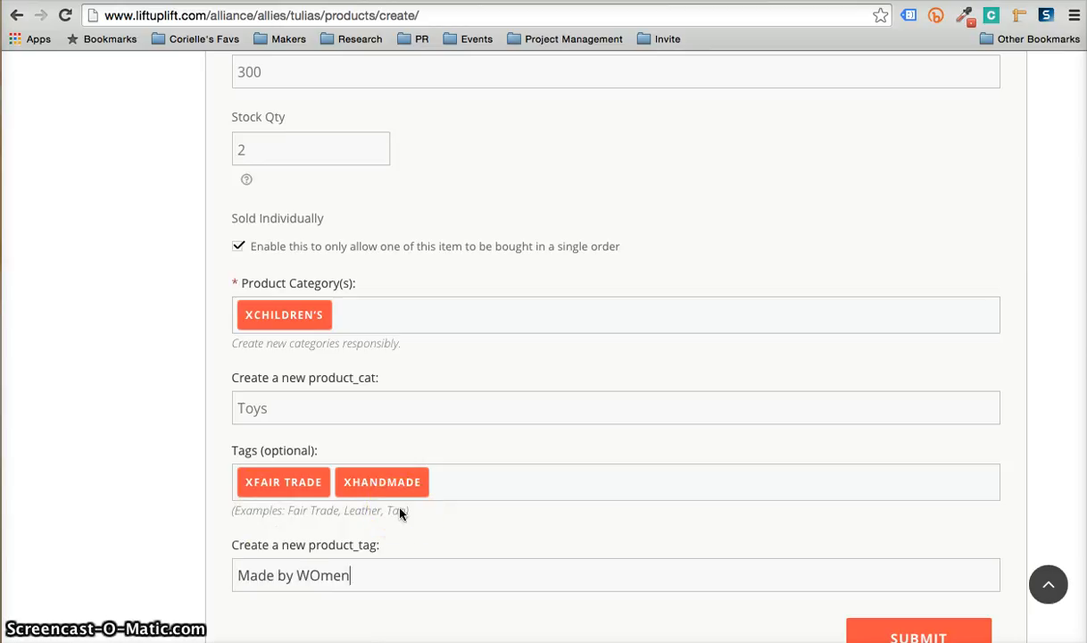
Step: Correct the new product tag to 'Made by Women' and add 'For Girls' and 'Dolls' as further new tags, separated by commas
key("BackSpace")
key("BackSpace")
key("BackSpace")
key("BackSpace")
key("BackSpace")
type("Women,")
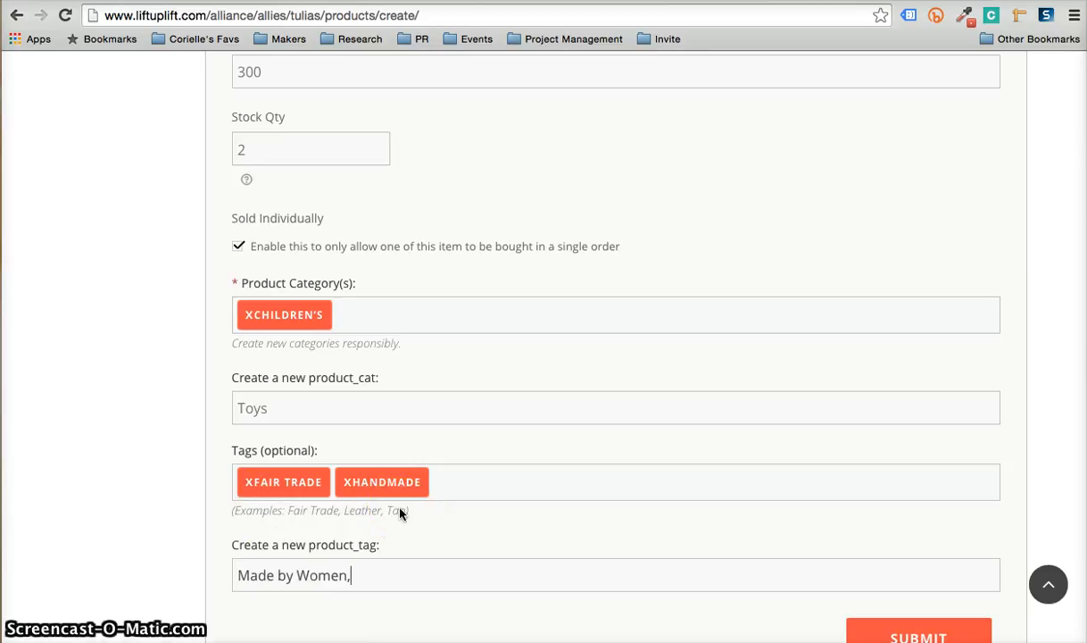
scroll(393, 500, "down", 2)
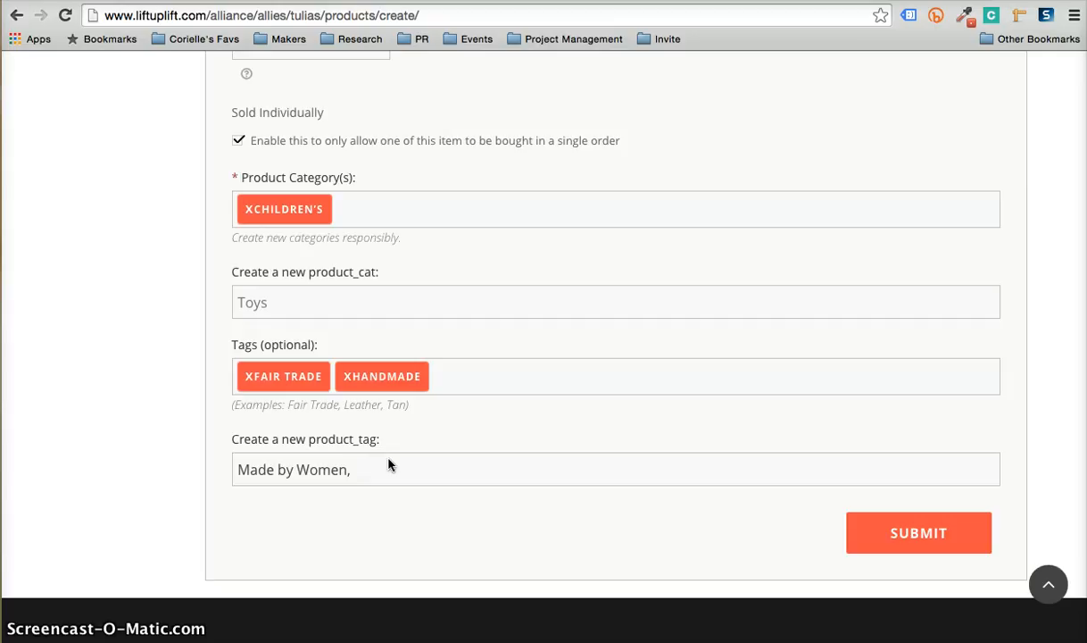
type("For Girls, Dolls")
left_click(312, 332)
left_click(317, 301)
type(", For")
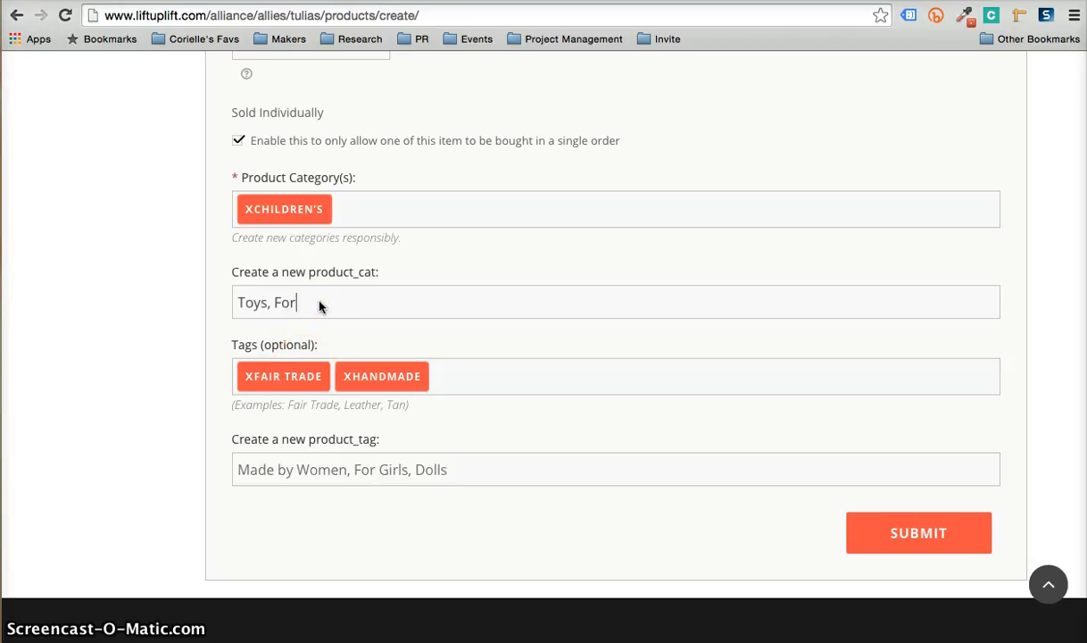
key("BackSpace")
key("BackSpace")
key("BackSpace")
key("BackSpace")
key("BackSpace")
left_click(348, 338)
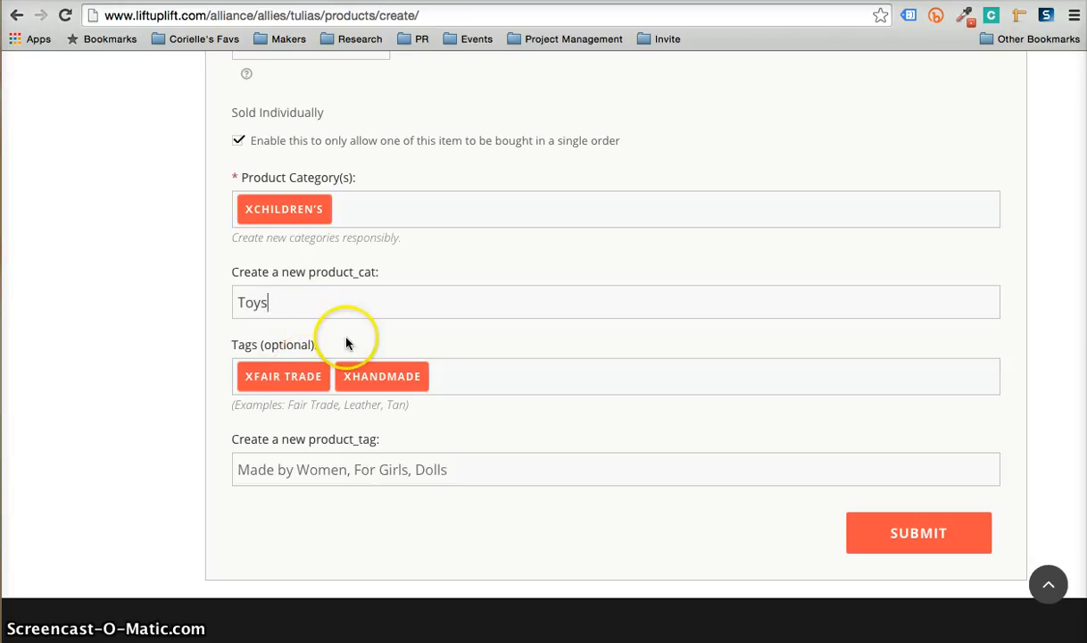
Step: Search the existing product tags for 'For Girls' and 'Dolls', clearing each entry again
left_click(521, 387)
type("For Girls")
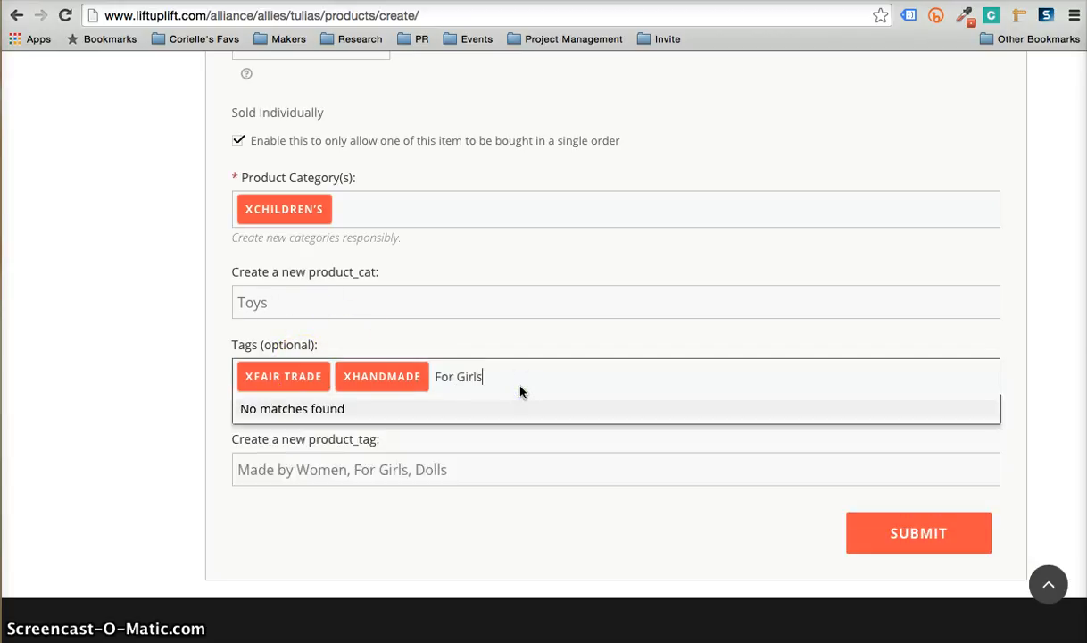
key("BackSpace")
key("BackSpace")
key("BackSpace")
key("BackSpace")
key("BackSpace")
key("BackSpace")
key("BackSpace")
type("Dolls")
key("BackSpace")
key("BackSpace")
key("BackSpace")
key("BackSpace")
key("BackSpace")
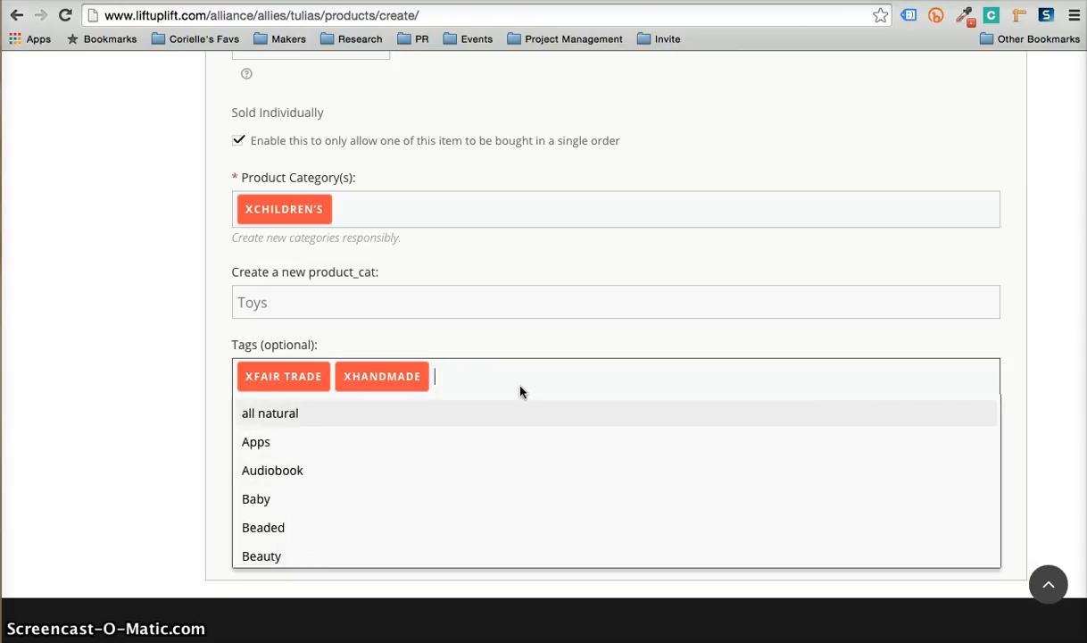
left_click(104, 435)
Step: Check the completed product form from the featured image to the new tags and submit it
left_click(507, 480)
type("Made by Women, For Girls, Dolls")
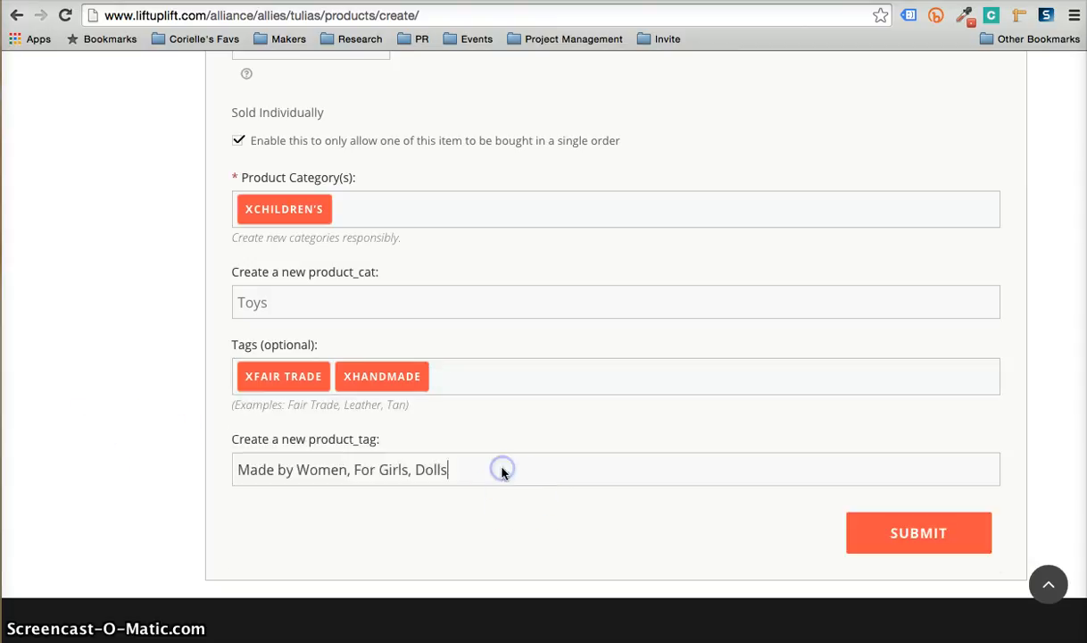
left_click(900, 536)
scroll(915, 288, "up", 4)
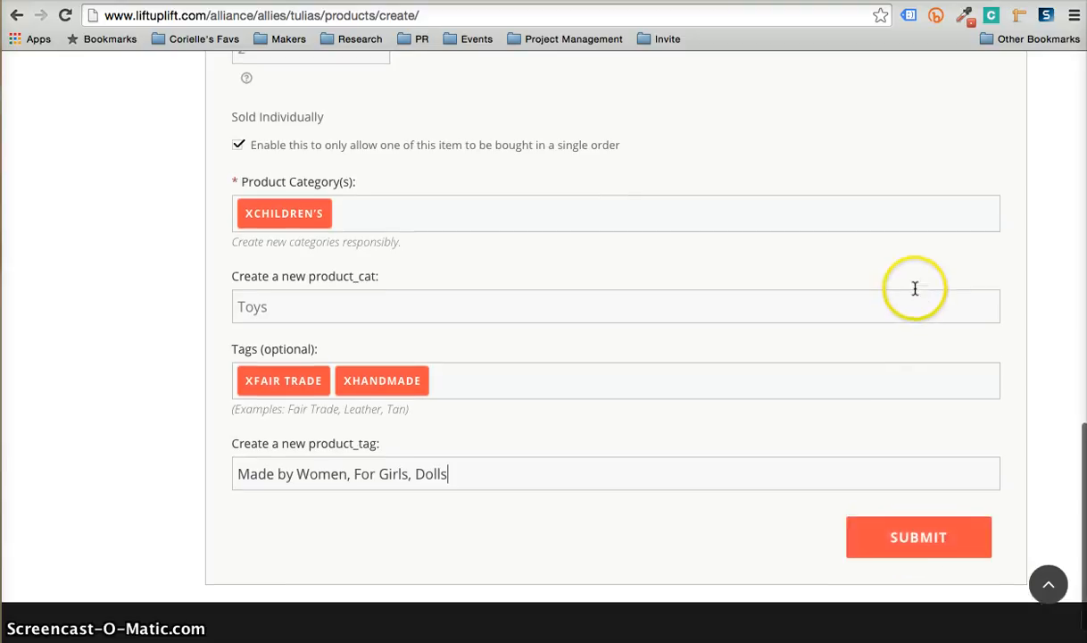
scroll(915, 288, "up", 6)
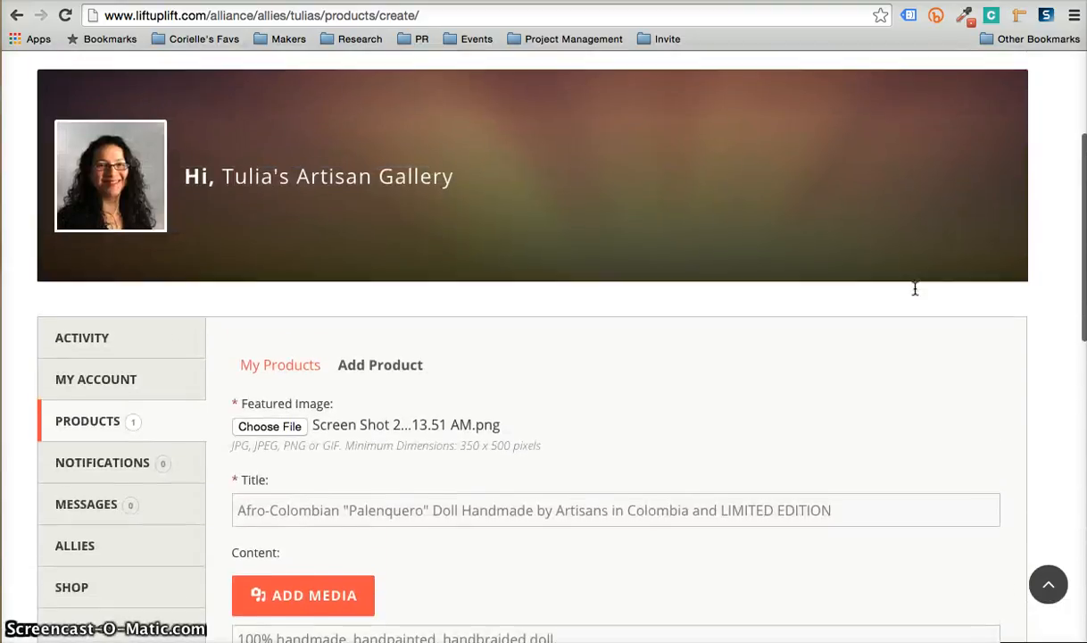
scroll(915, 288, "down", 5)
scroll(915, 288, "down", 5)
left_click(893, 498)
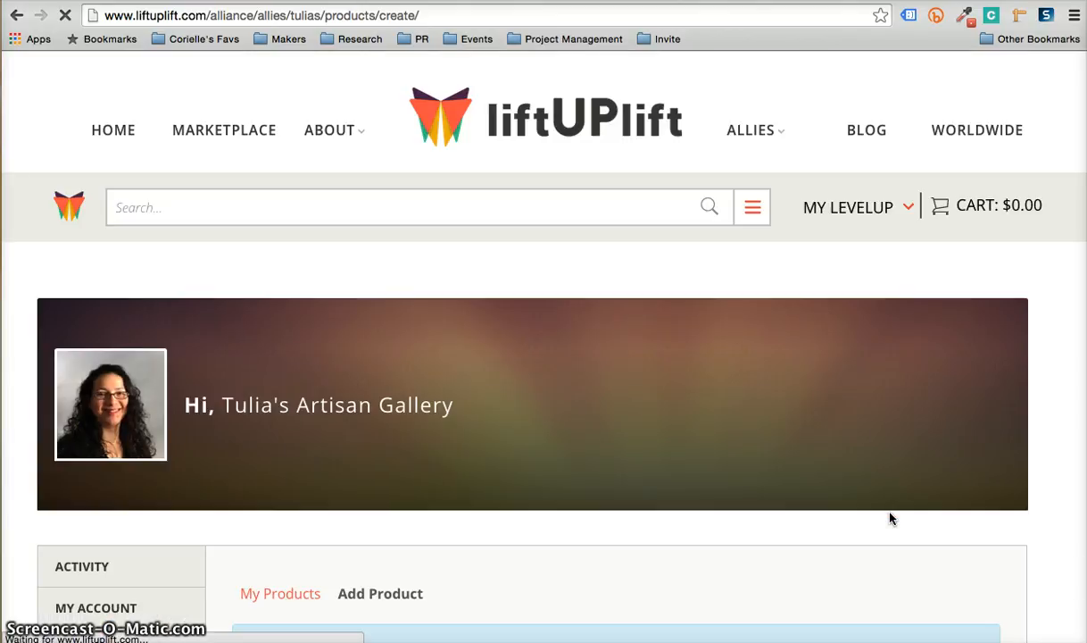
Step: Open the shop page of the newly submitted doll
scroll(889, 518, "down", 4)
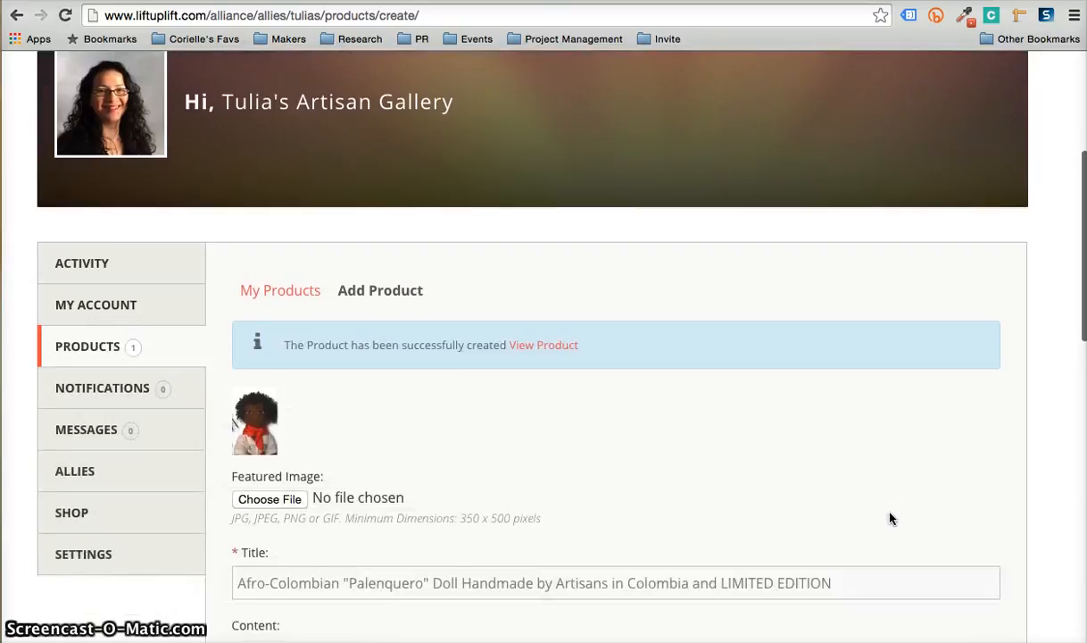
scroll(890, 518, "down", 1)
left_click(569, 303)
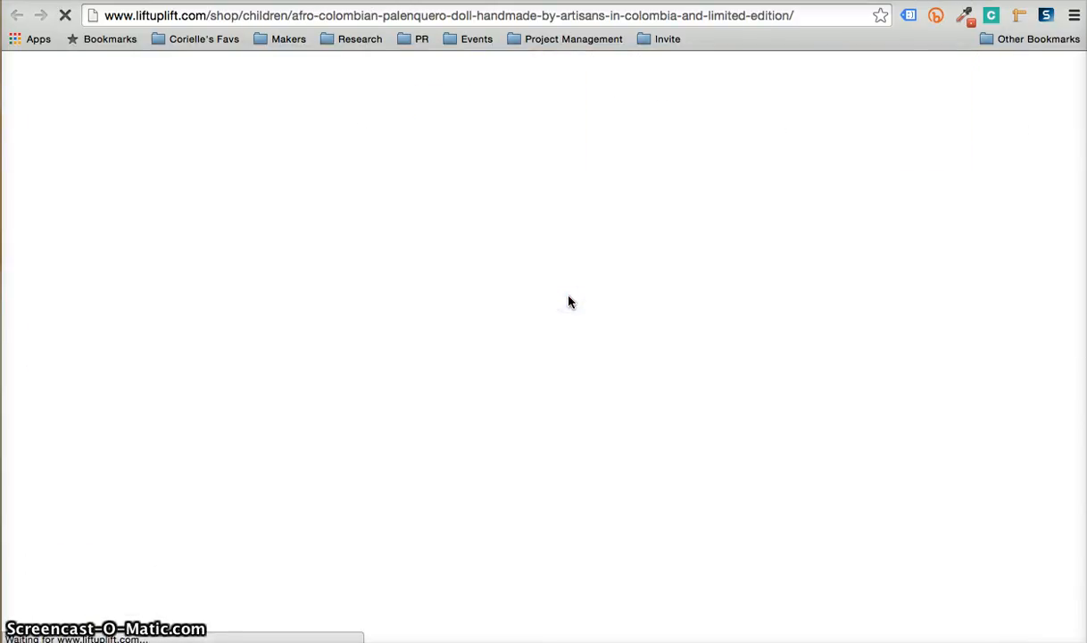
Step: Examine the doll's shop page, including its image, price, stock, categories, tags, description and related products
scroll(568, 302, "down", 2)
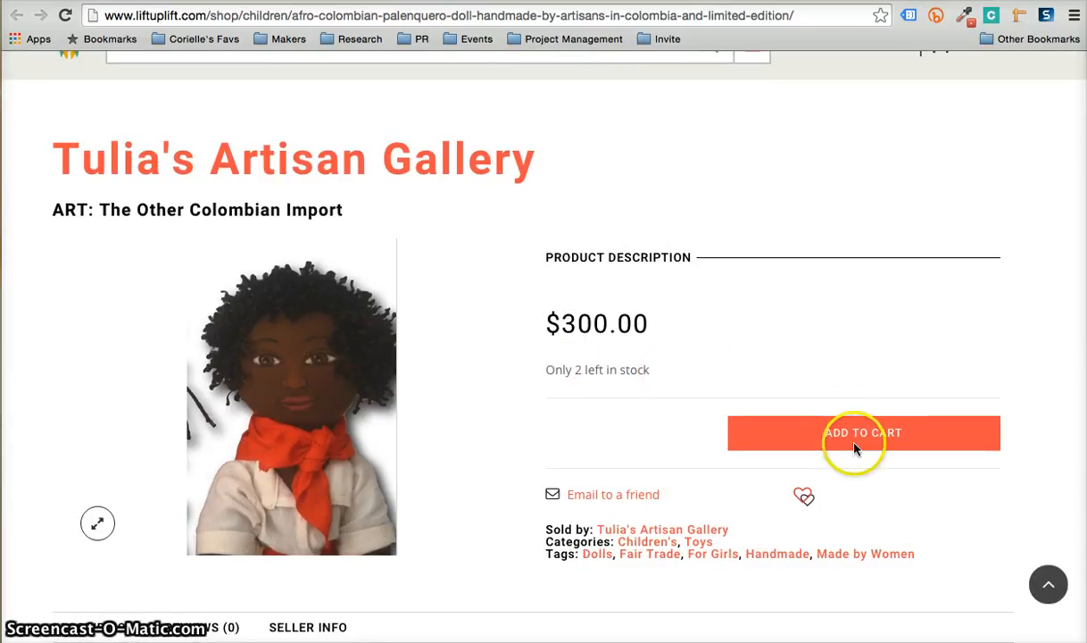
scroll(639, 495, "down", 1)
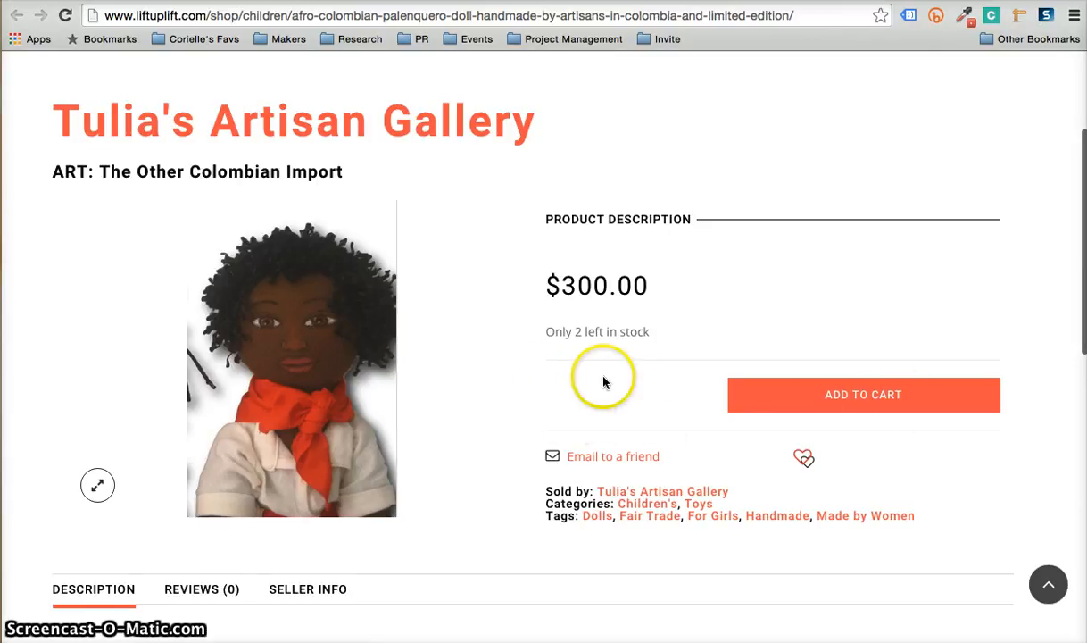
scroll(603, 382, "down", 5)
scroll(604, 382, "down", 2)
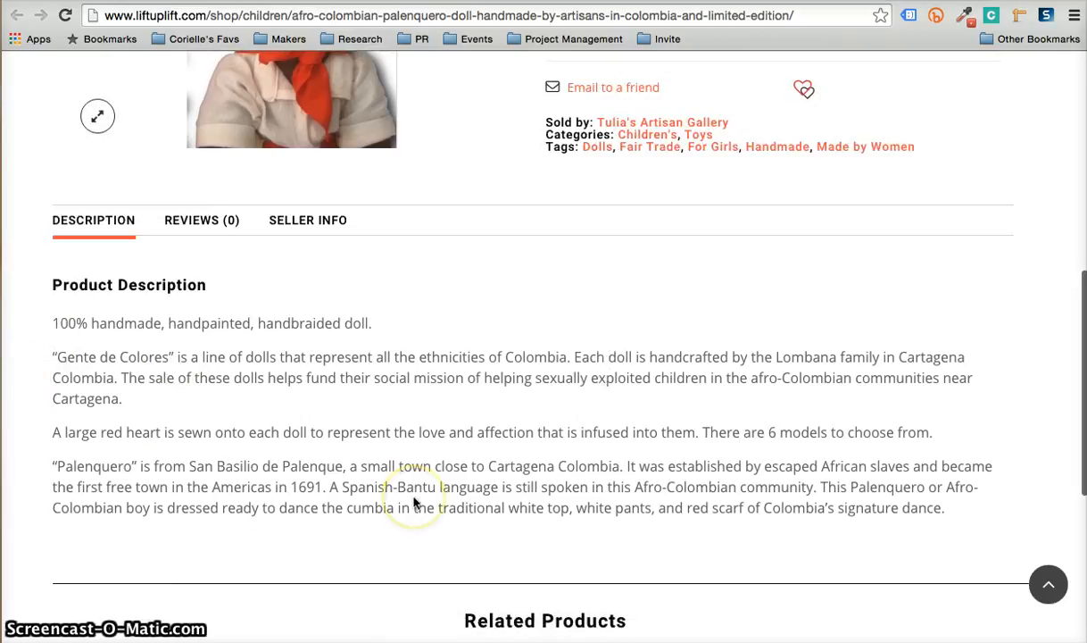
scroll(413, 502, "down", 3)
scroll(413, 503, "down", 2)
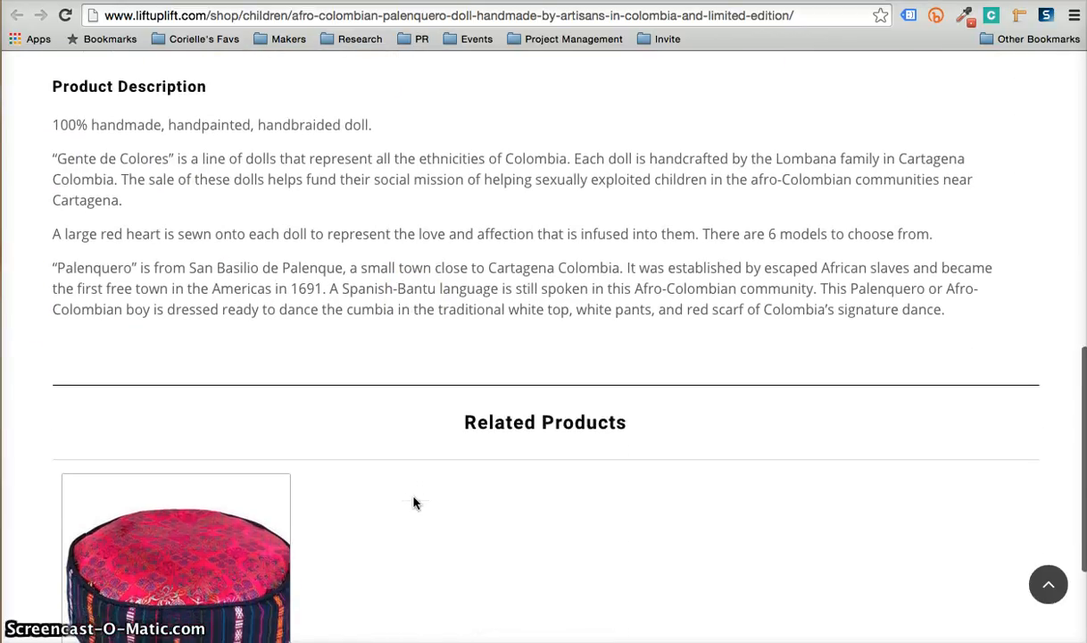
scroll(413, 503, "up", 6)
scroll(413, 503, "down", 5)
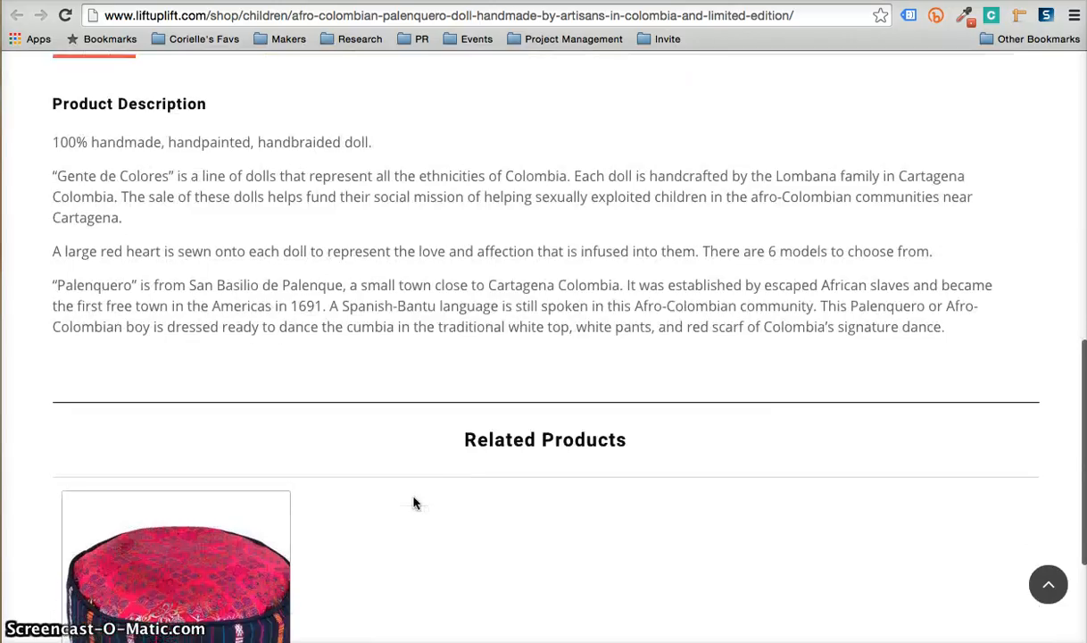
left_click(174, 473)
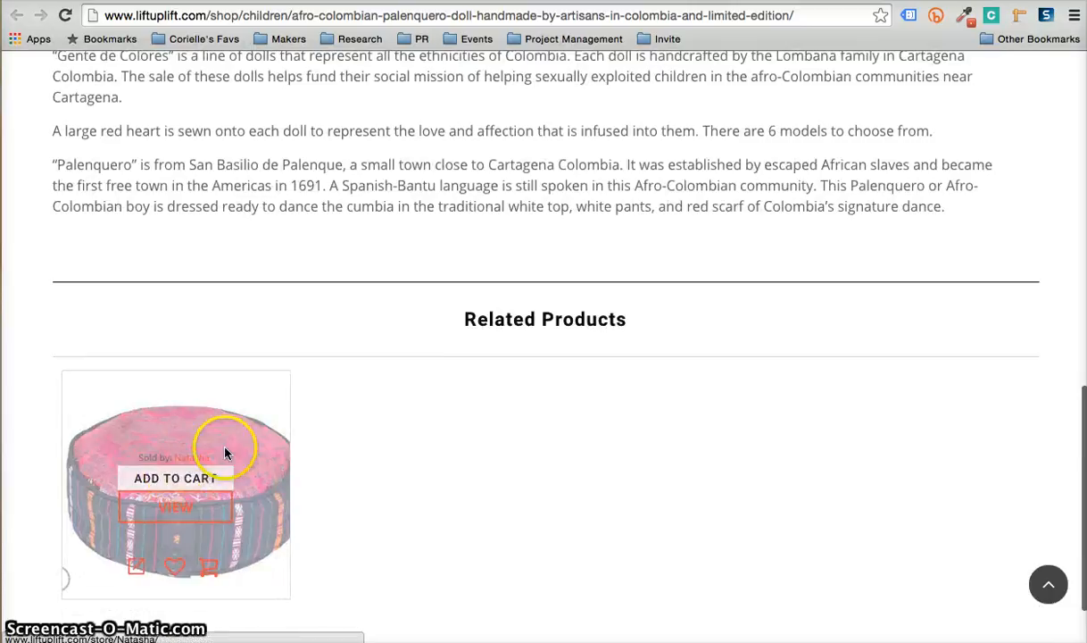
scroll(417, 486, "up", 1)
scroll(418, 486, "up", 1)
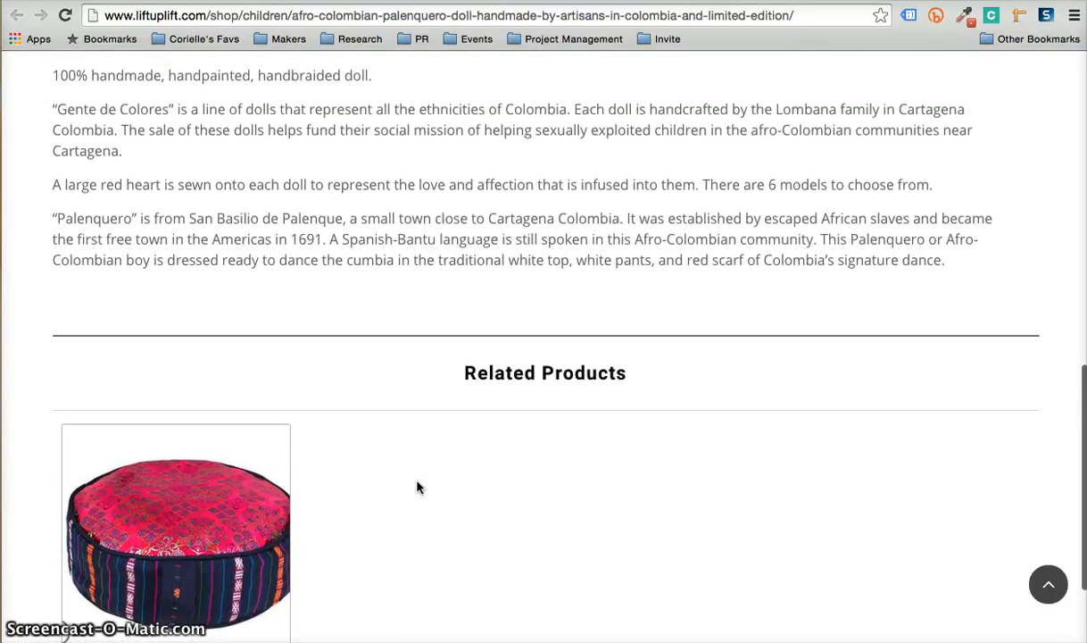
scroll(418, 486, "up", 4)
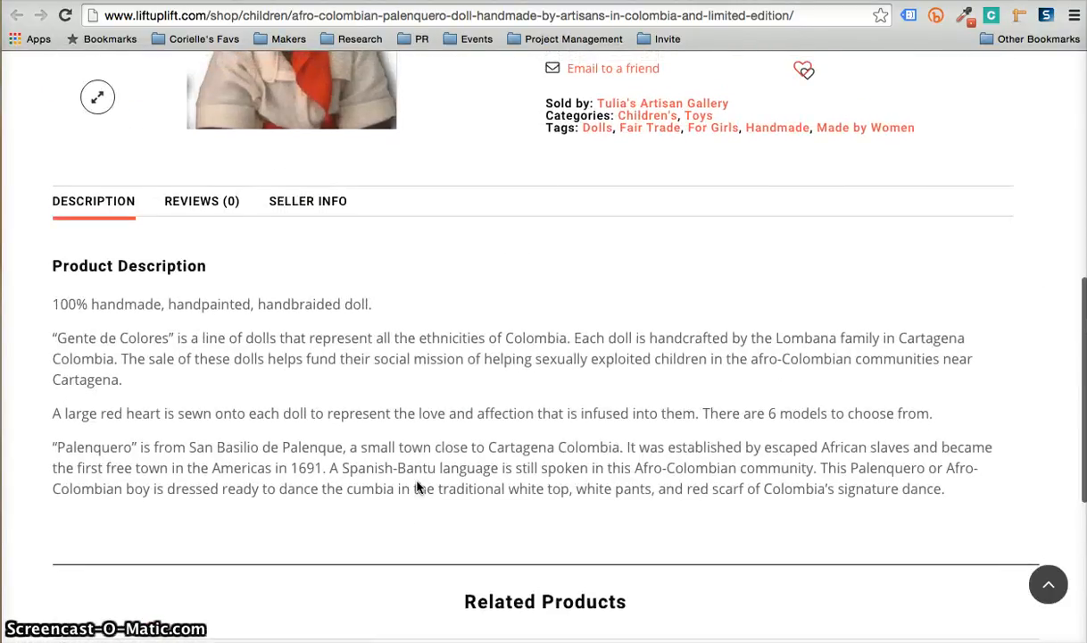
scroll(418, 487, "up", 3)
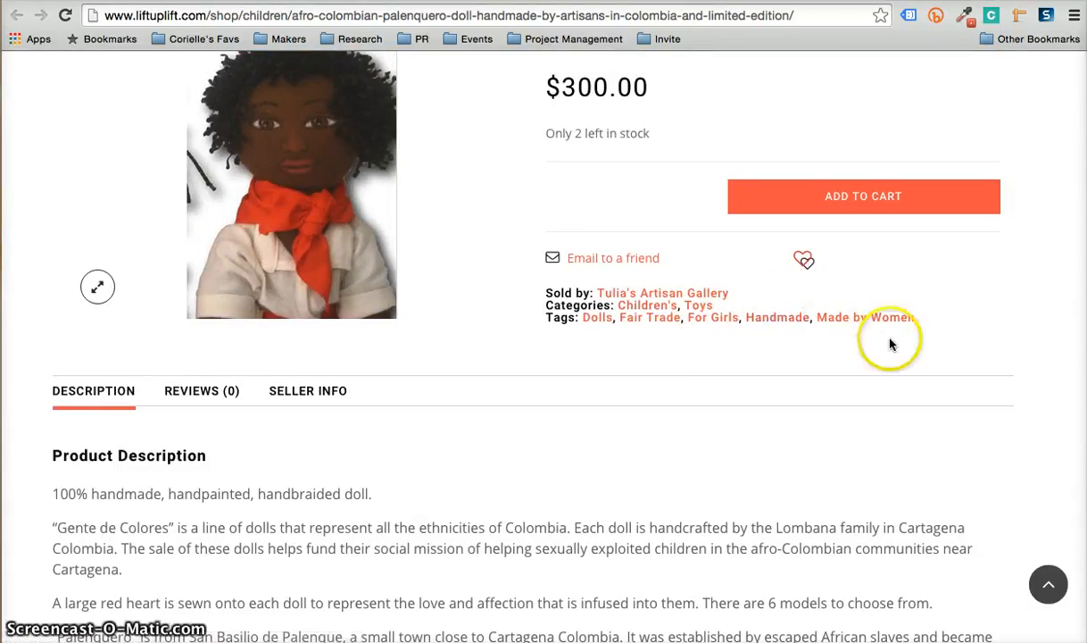
scroll(890, 344, "up", 2)
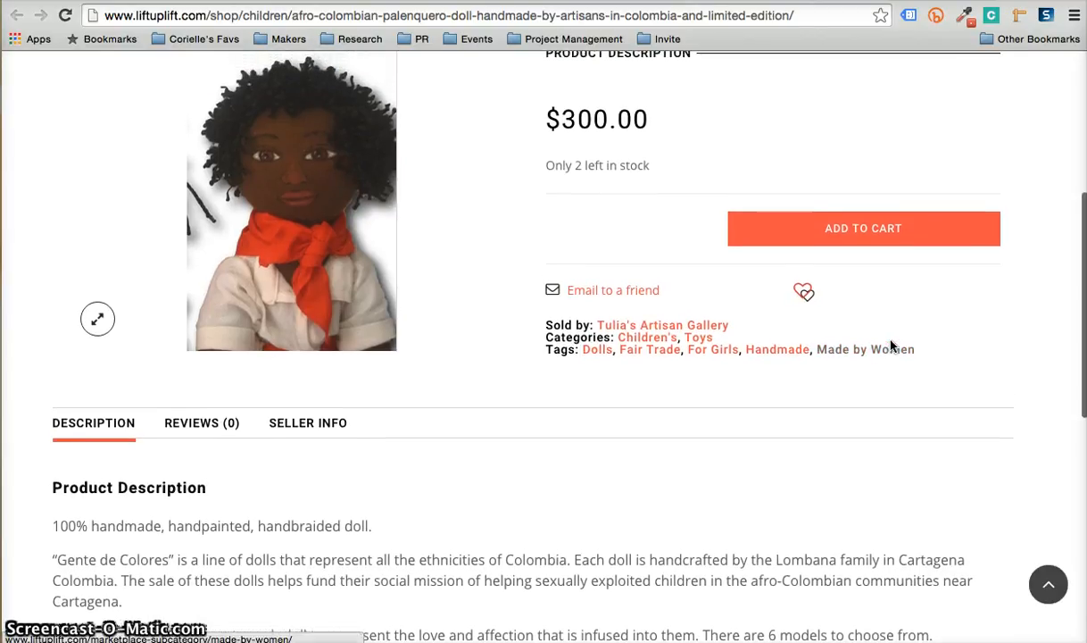
scroll(890, 341, "up", 5)
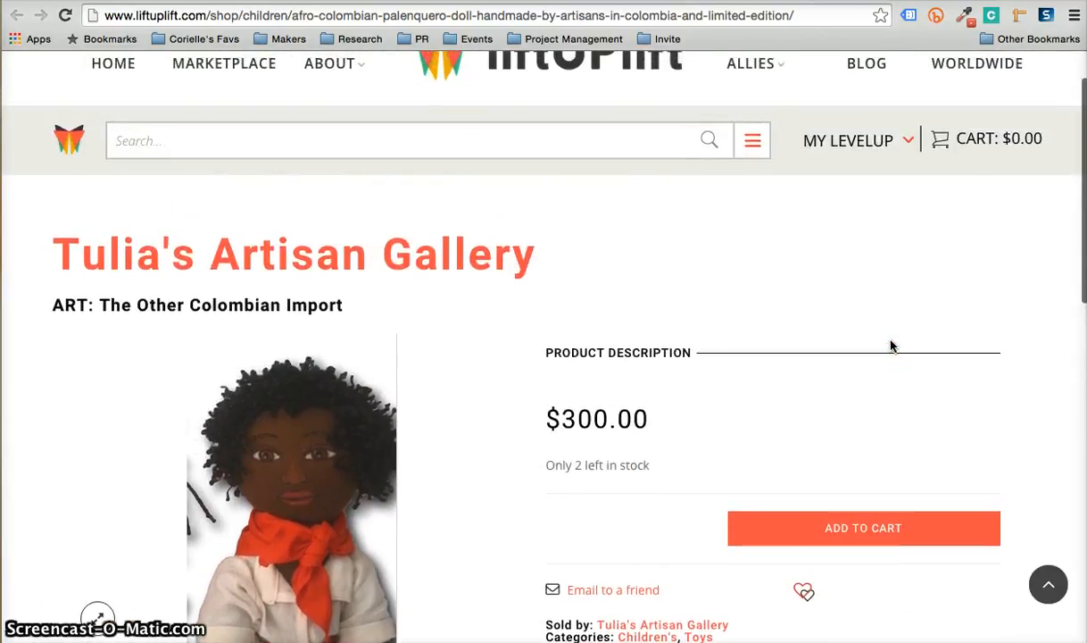